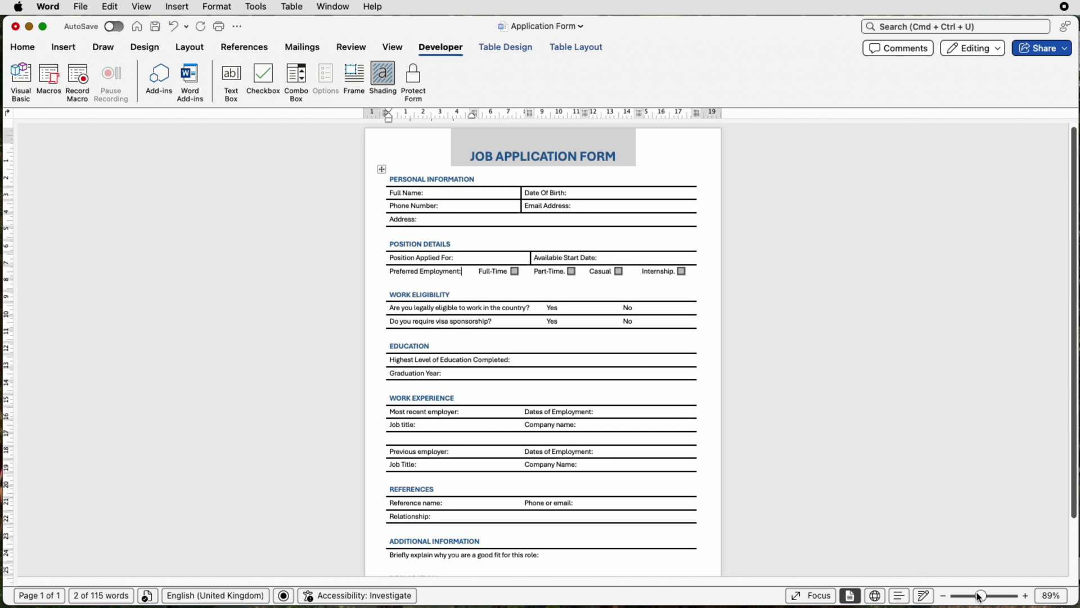
# Zoom the Application Form document in to about 214%
pyautogui.moveTo(980, 597); pyautogui.dragTo(992, 596)
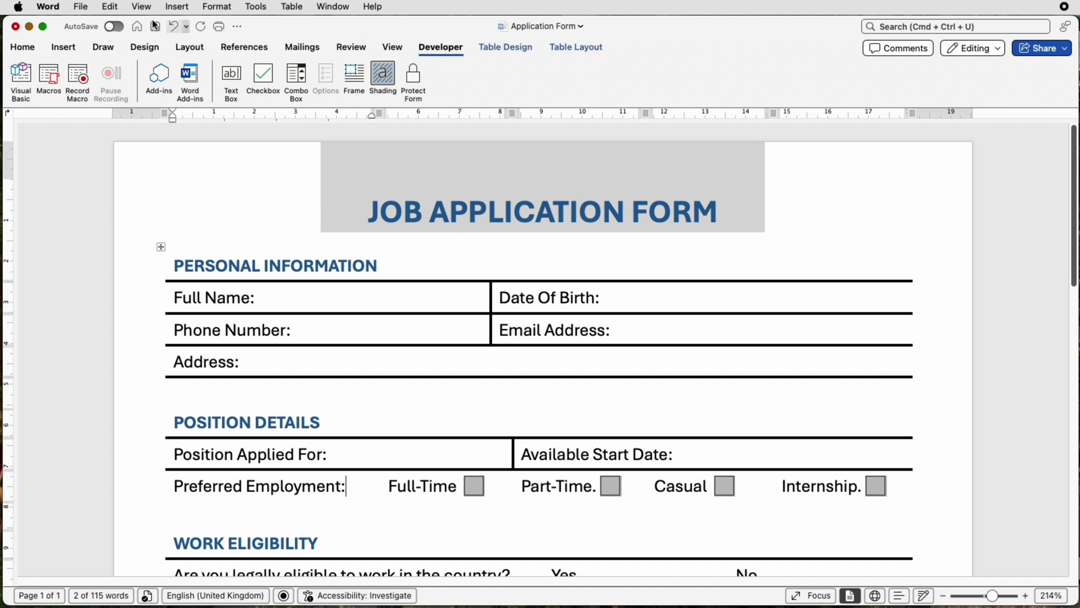
pyautogui.click(56, 10)
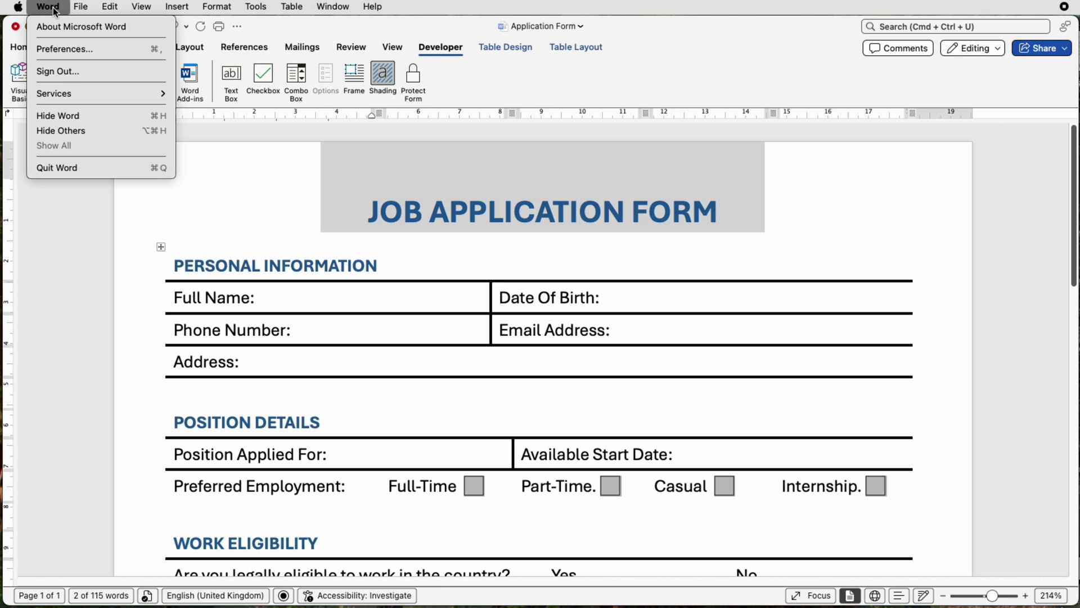
pyautogui.click(90, 48)
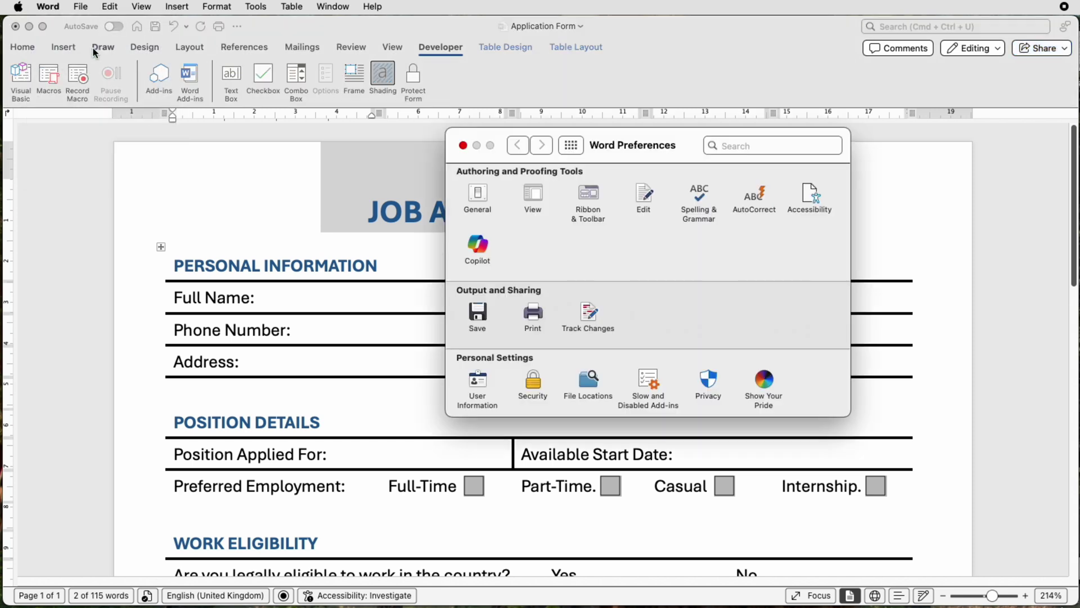
pyautogui.click(590, 201)
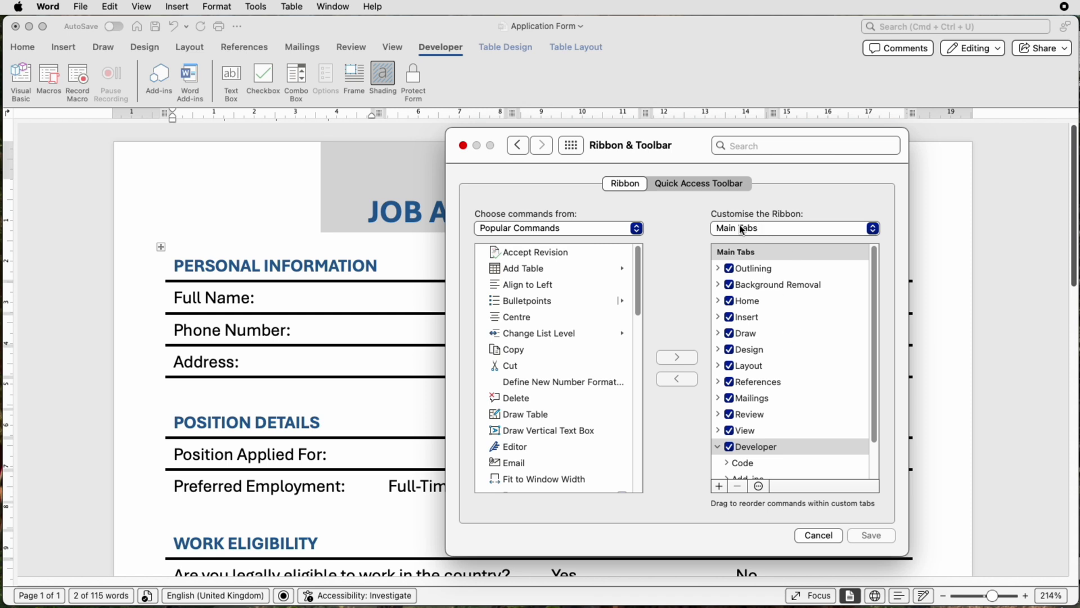
pyautogui.scroll(-3, 873, 261)
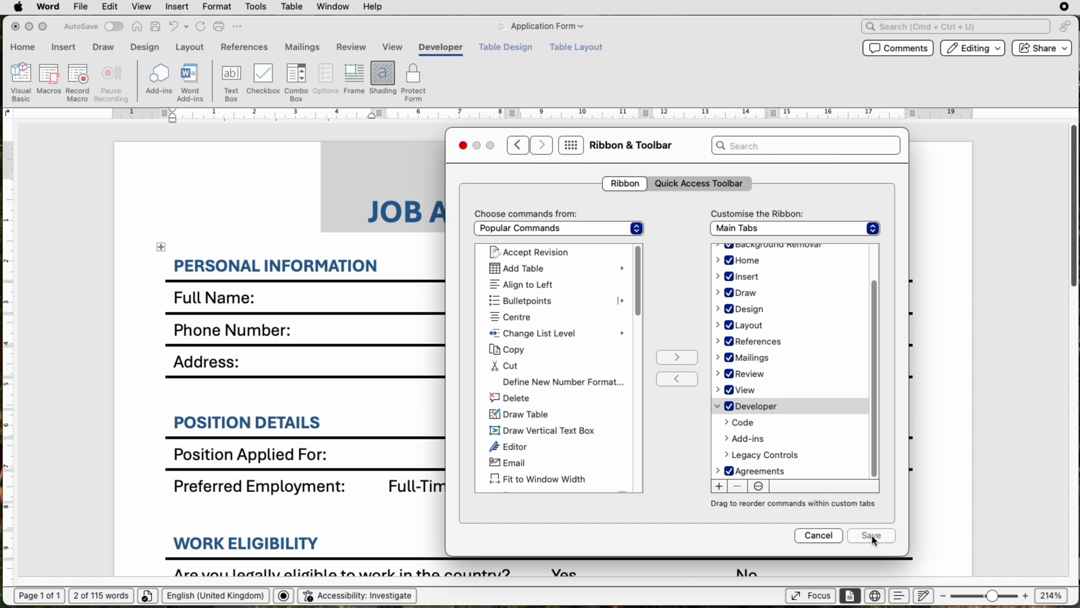
pyautogui.click(835, 538)
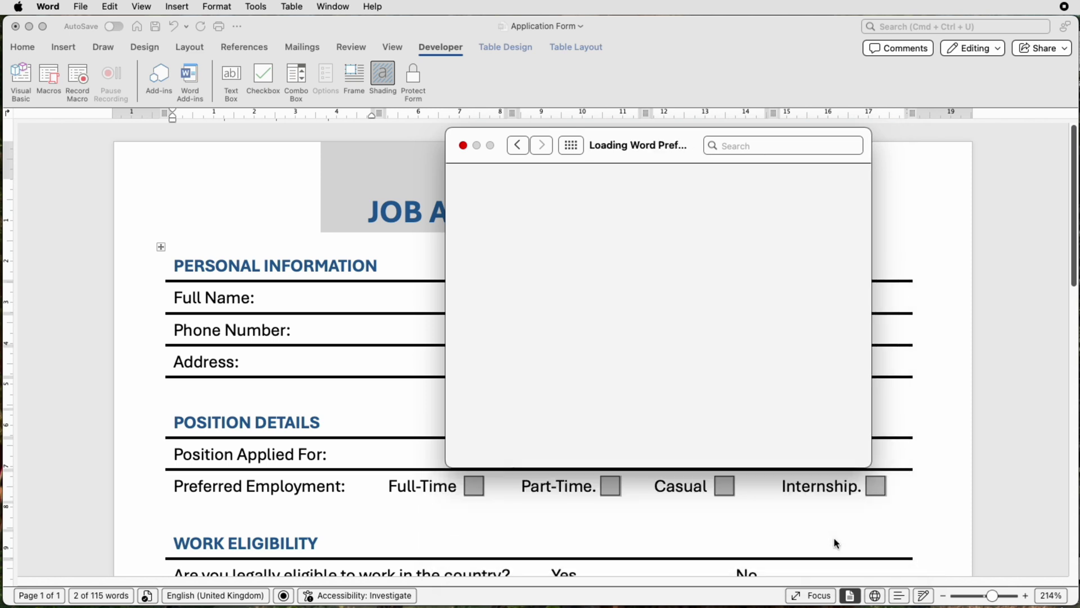
pyautogui.click(465, 145)
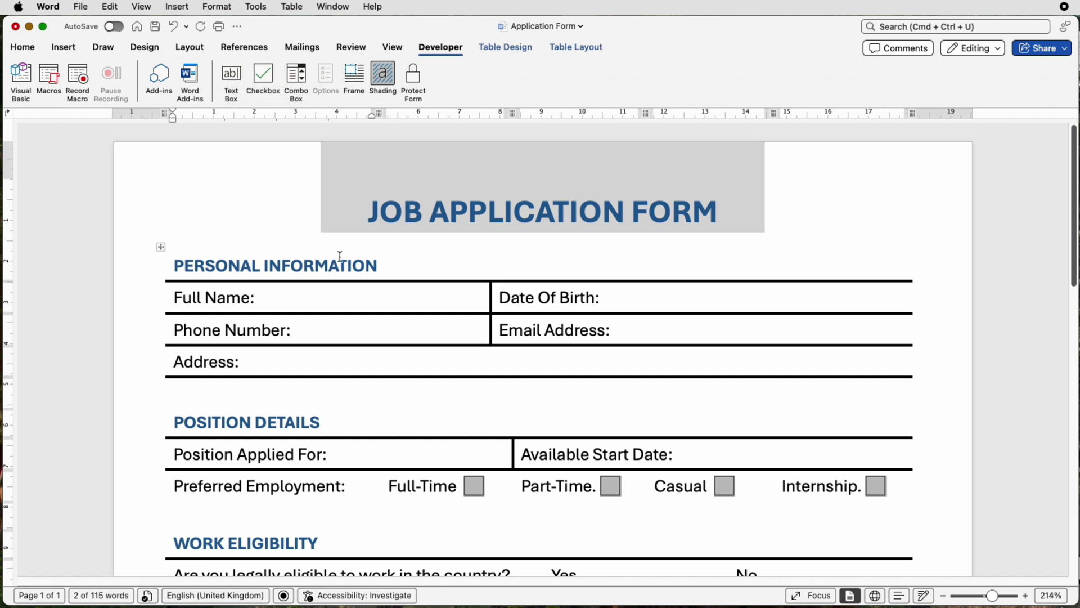
# Insert a legacy text form field after 'Full Name:' and select it, with field shading left on
pyautogui.click(260, 299)
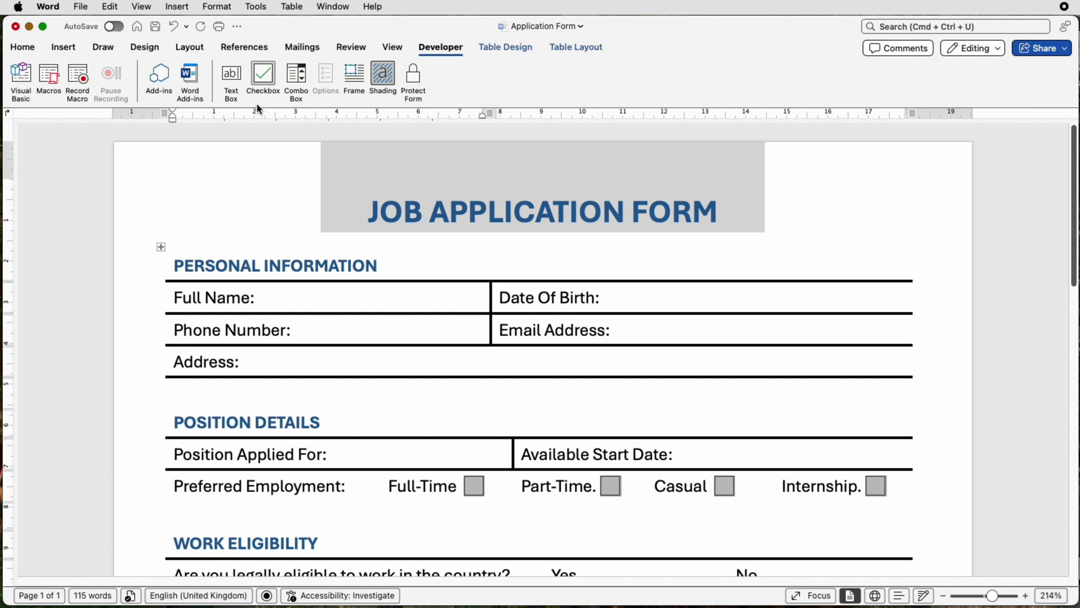
pyautogui.click(236, 84)
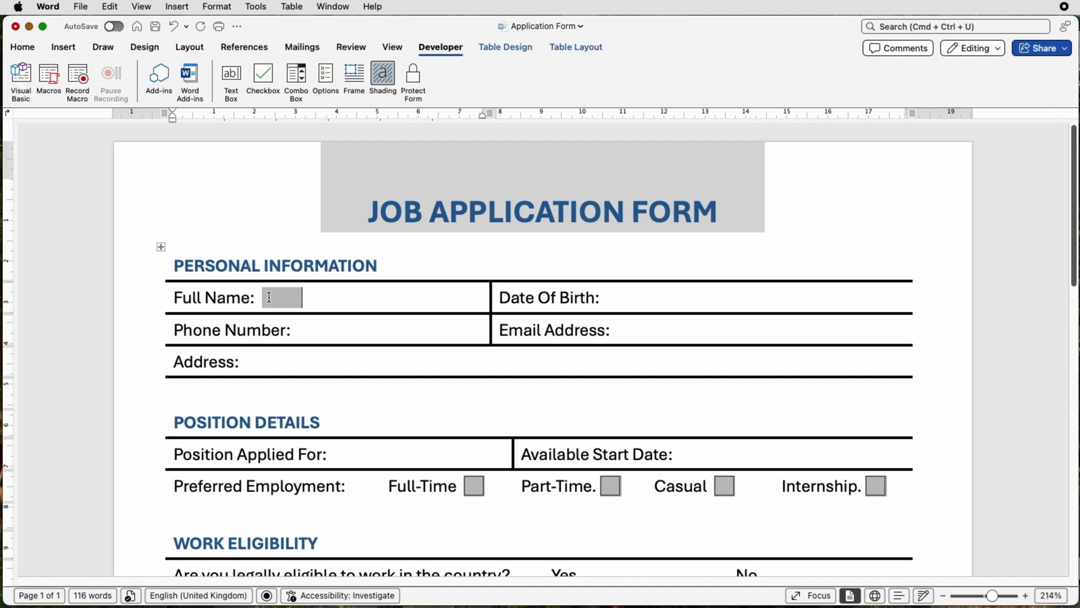
pyautogui.click(382, 82)
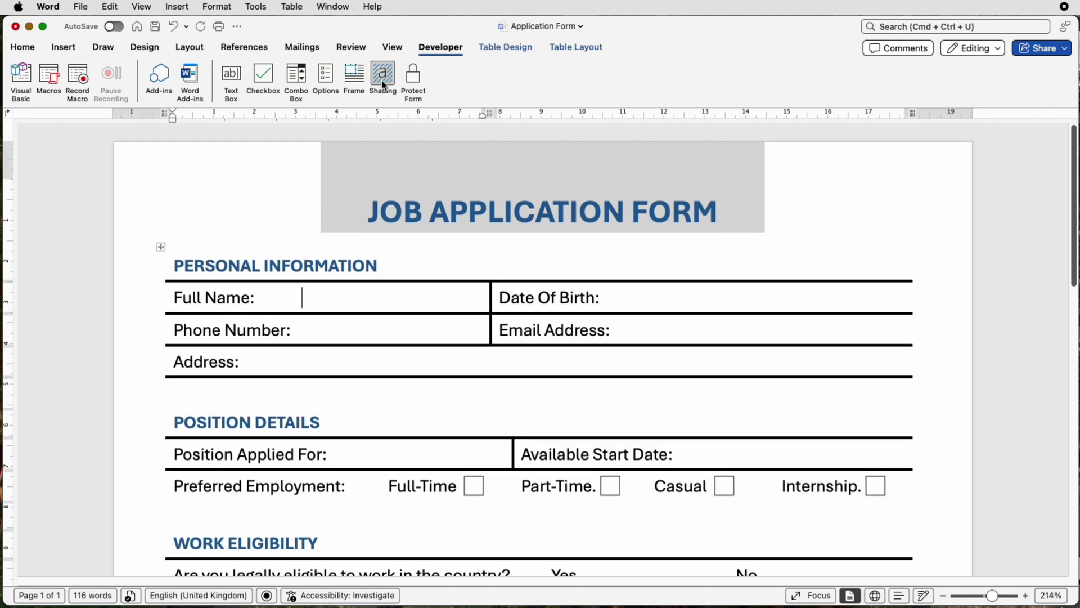
pyautogui.click(382, 82)
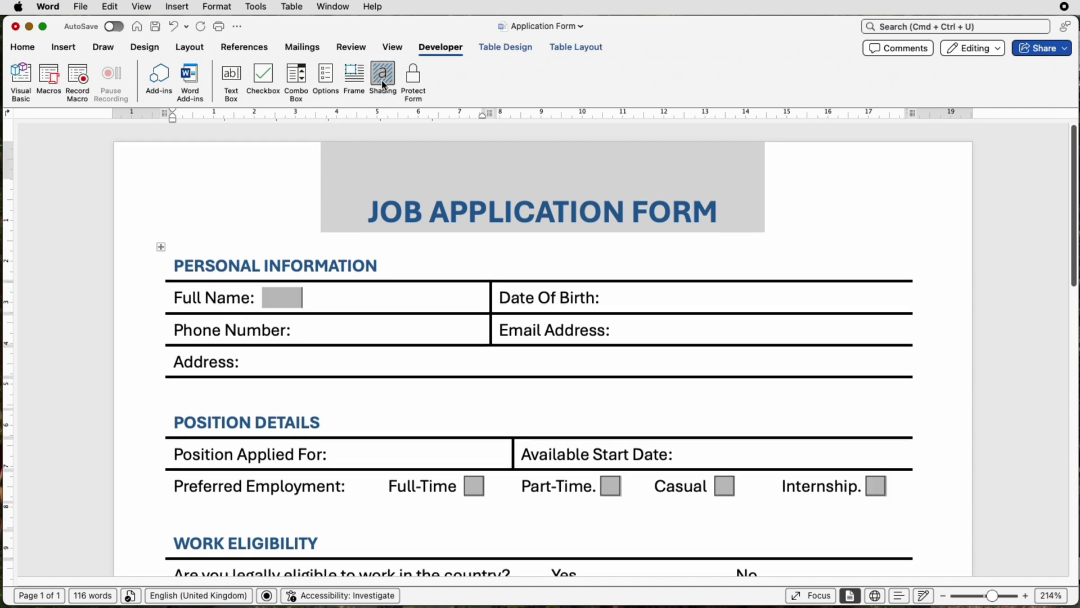
pyautogui.scroll(-1, 306, 280)
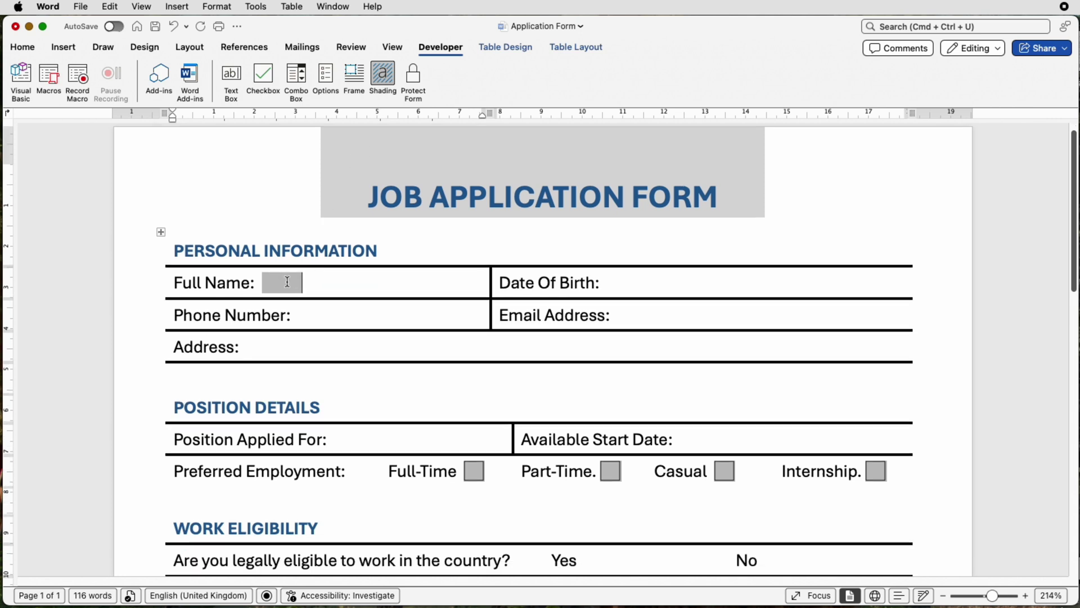
pyautogui.click(279, 283)
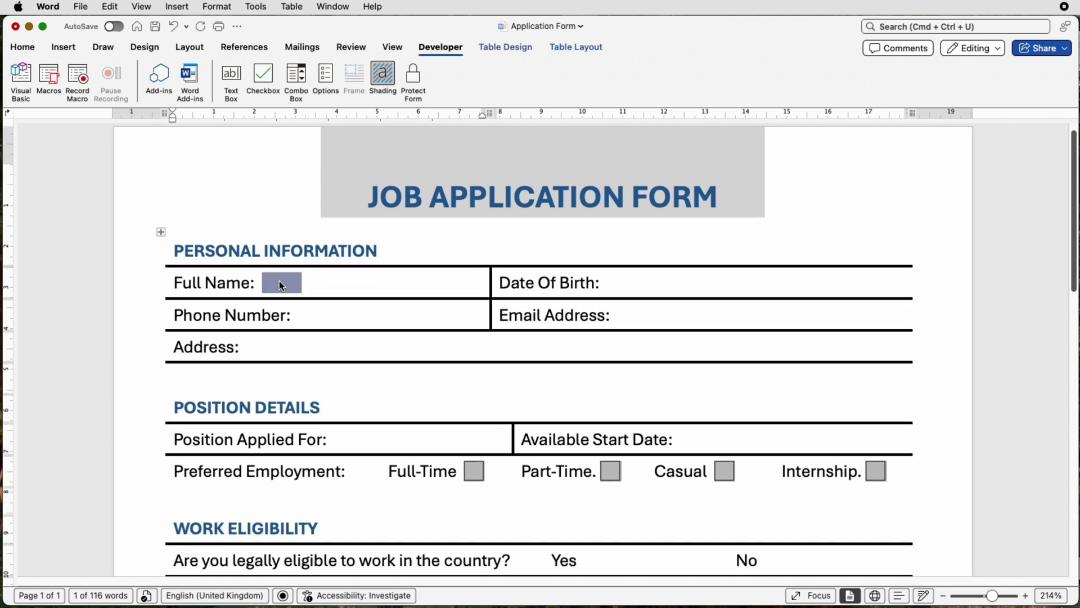
pyautogui.rightClick(281, 286)
pyautogui.click(329, 397)
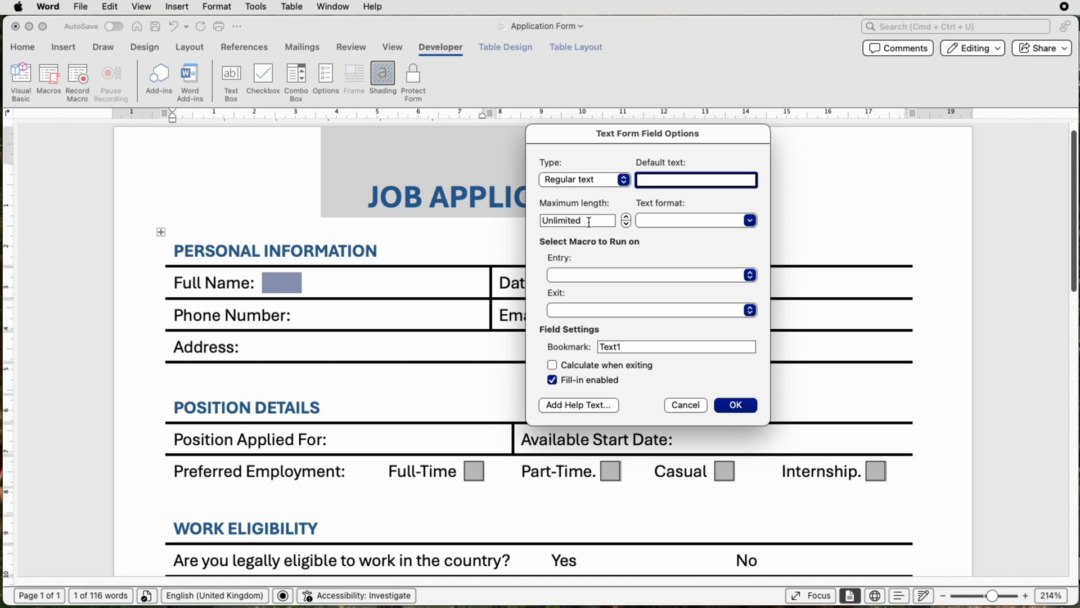
pyautogui.click(626, 218)
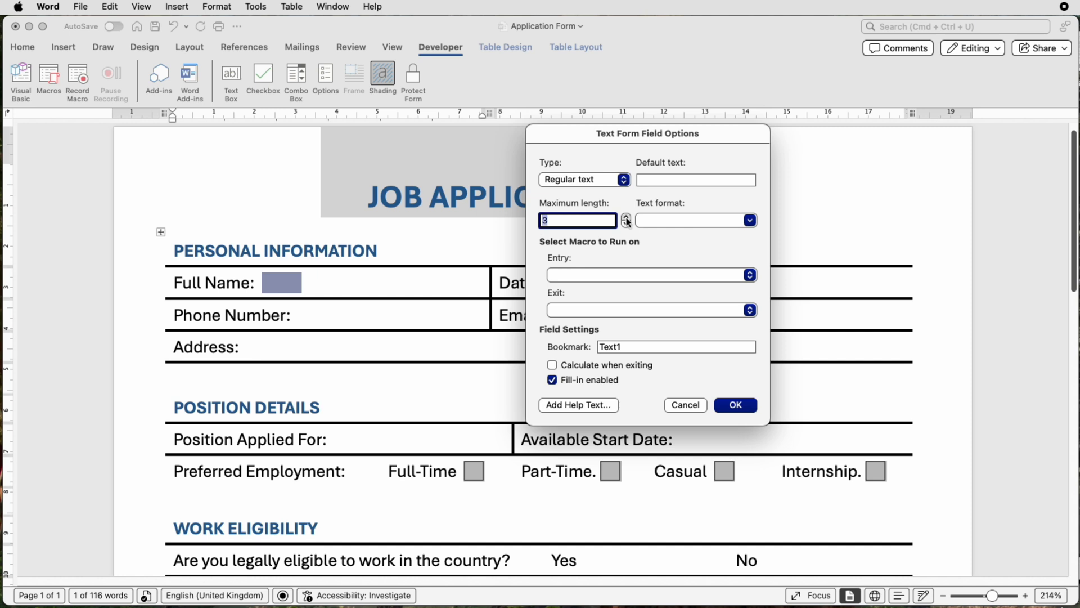
pyautogui.click(626, 217)
pyautogui.click(626, 218)
pyautogui.click(626, 218)
pyautogui.click(686, 405)
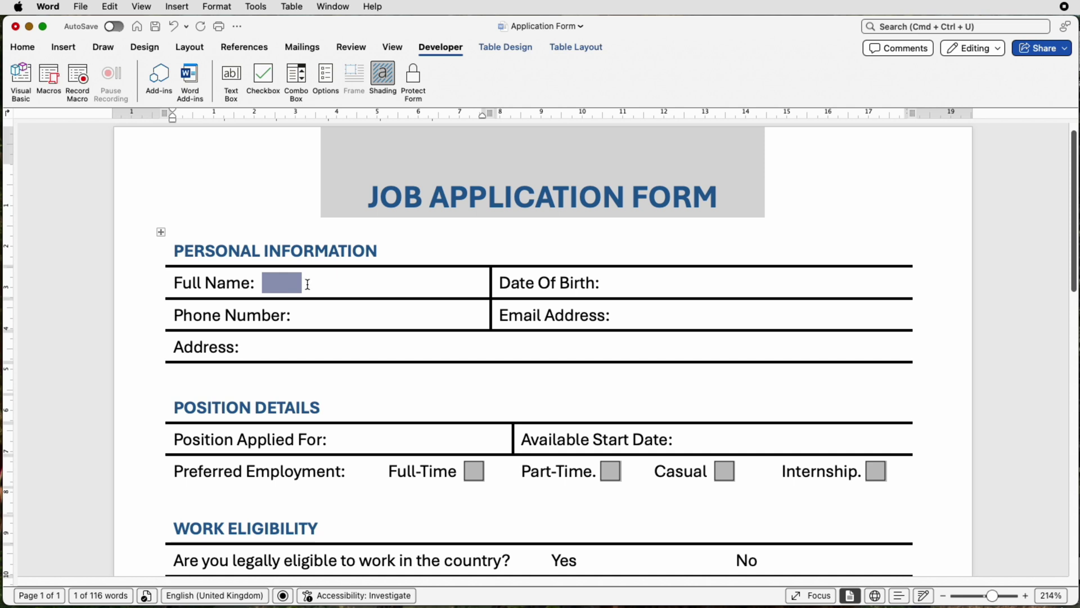
pyautogui.press('BackSpace')
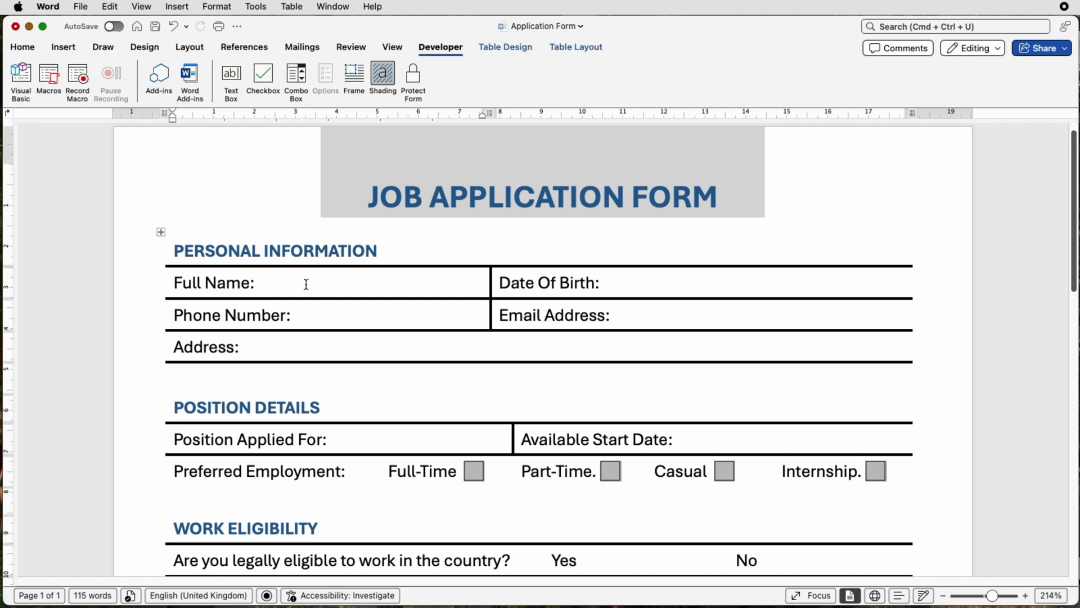
pyautogui.write('12345678912345678912345')
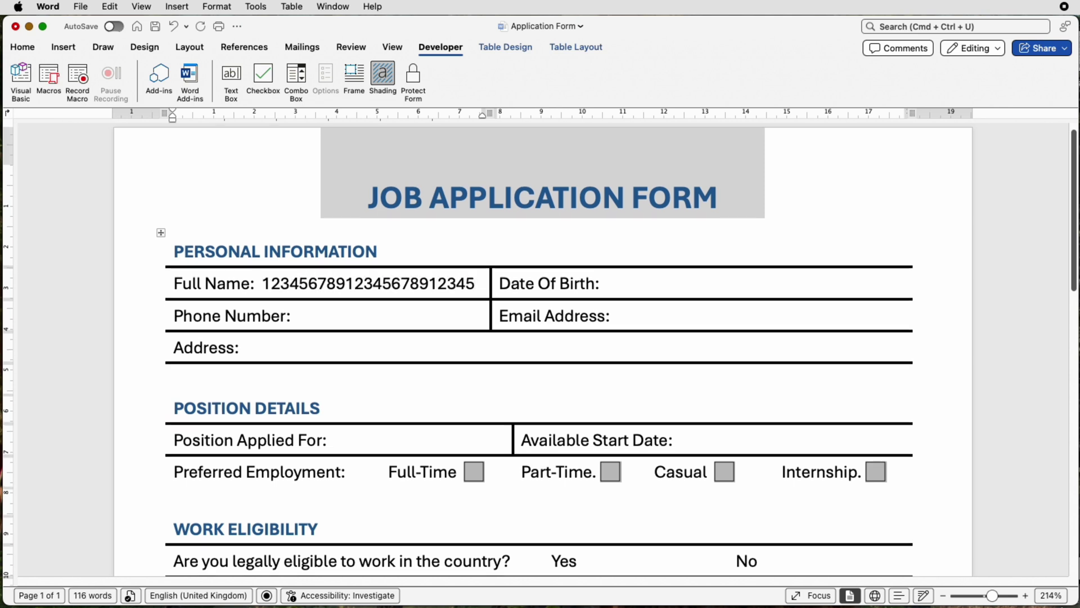
pyautogui.scroll(1, 173, 282)
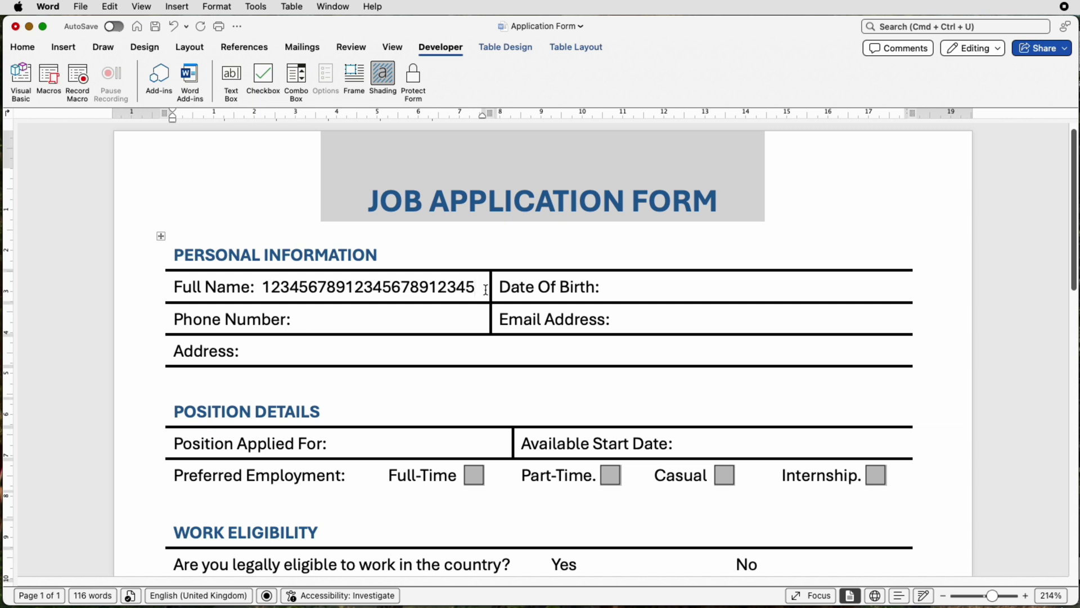
pyautogui.scroll(1, 254, 289)
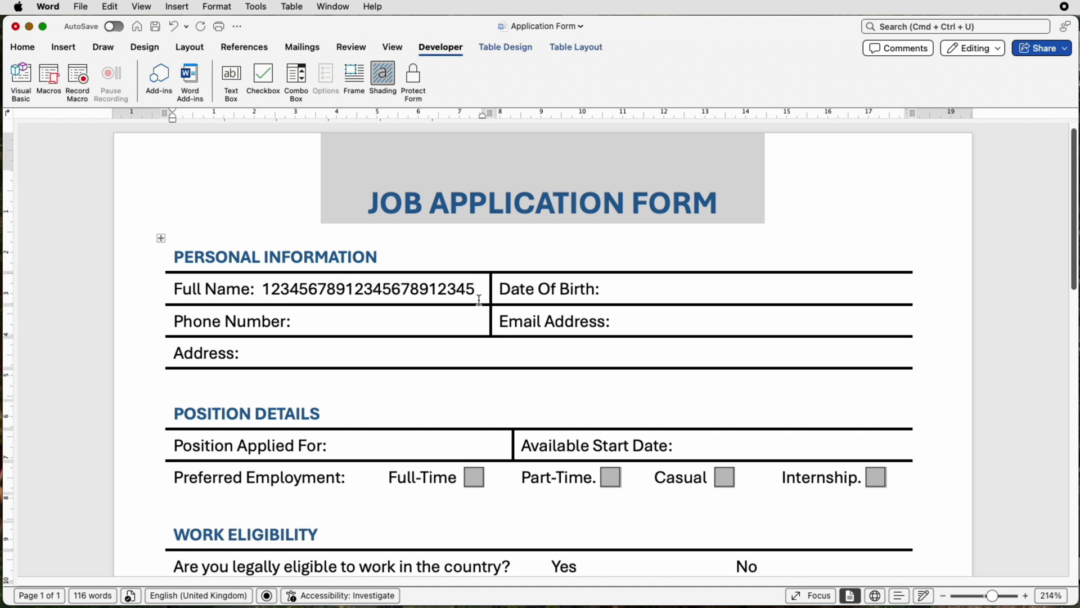
pyautogui.moveTo(477, 292); pyautogui.dragTo(263, 291)
pyautogui.press('BackSpace')
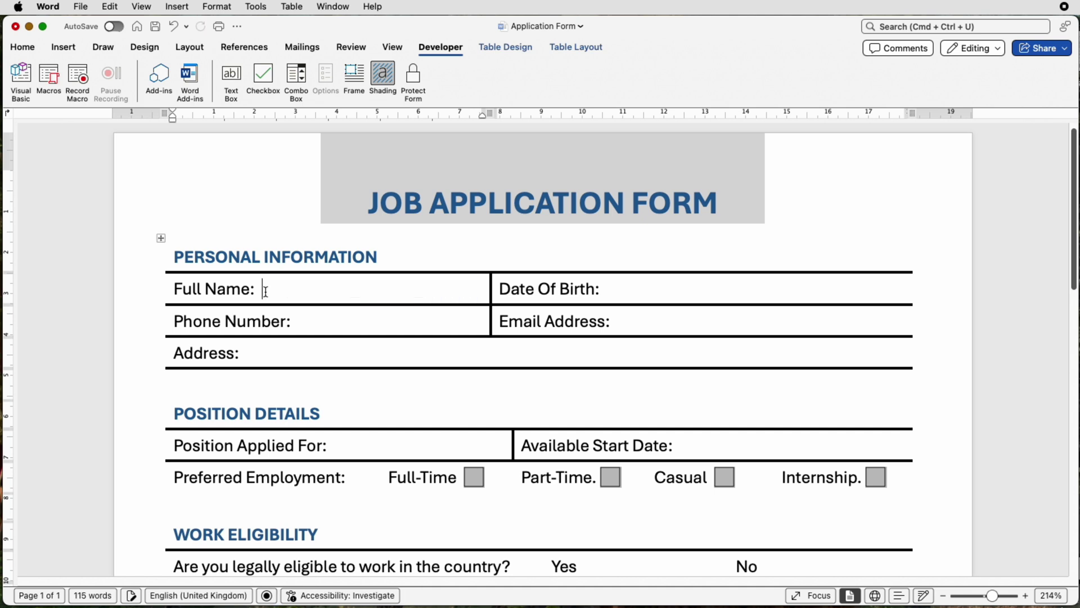
pyautogui.click(232, 85)
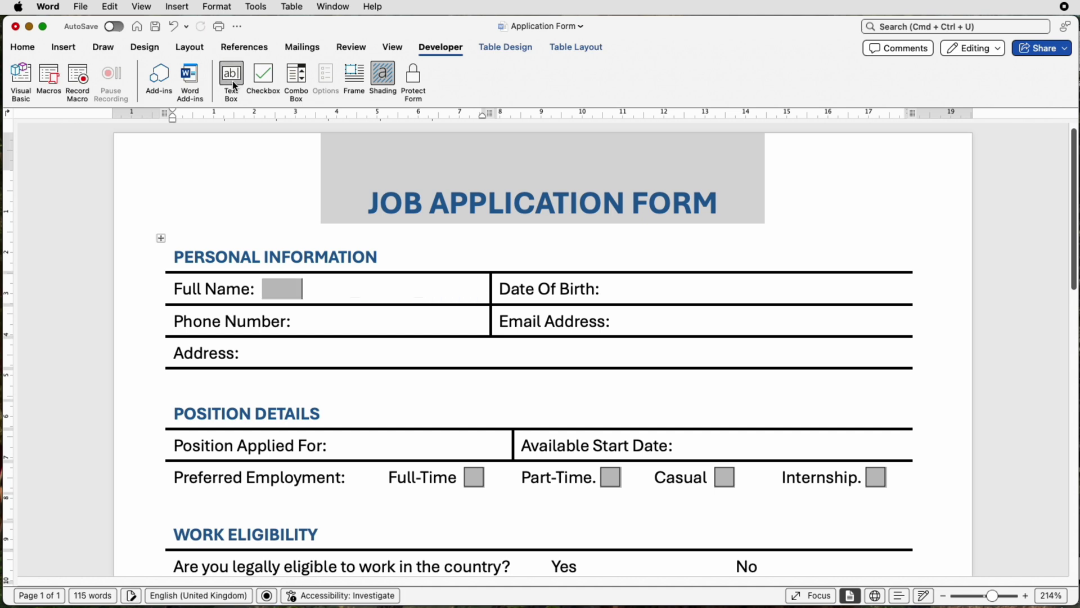
# Give the Full Name field a maximum length of 23 and First capital text format
pyautogui.rightClick(280, 294)
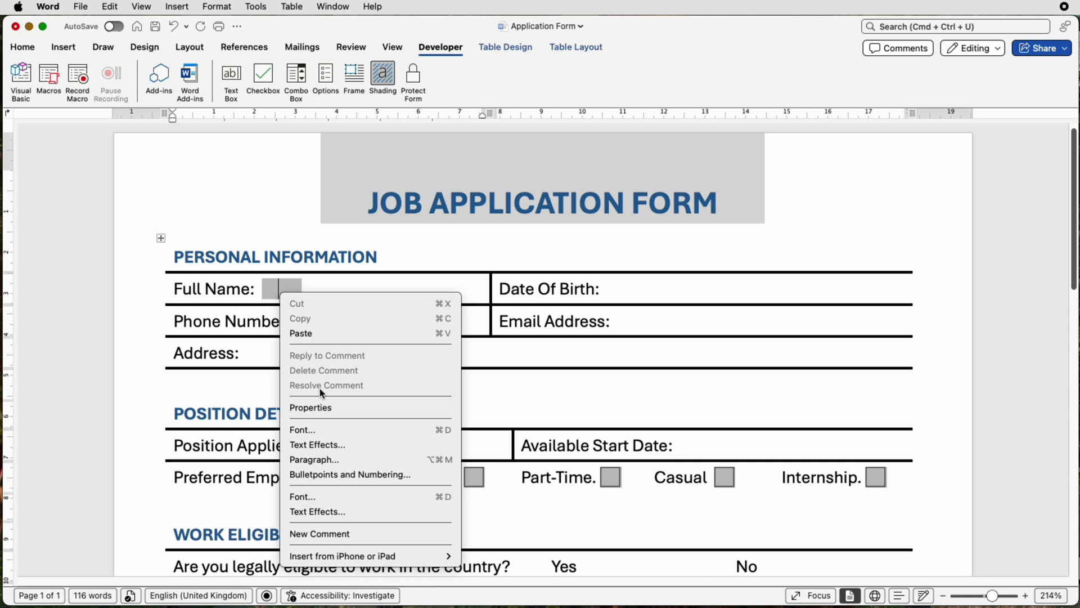
pyautogui.click(318, 407)
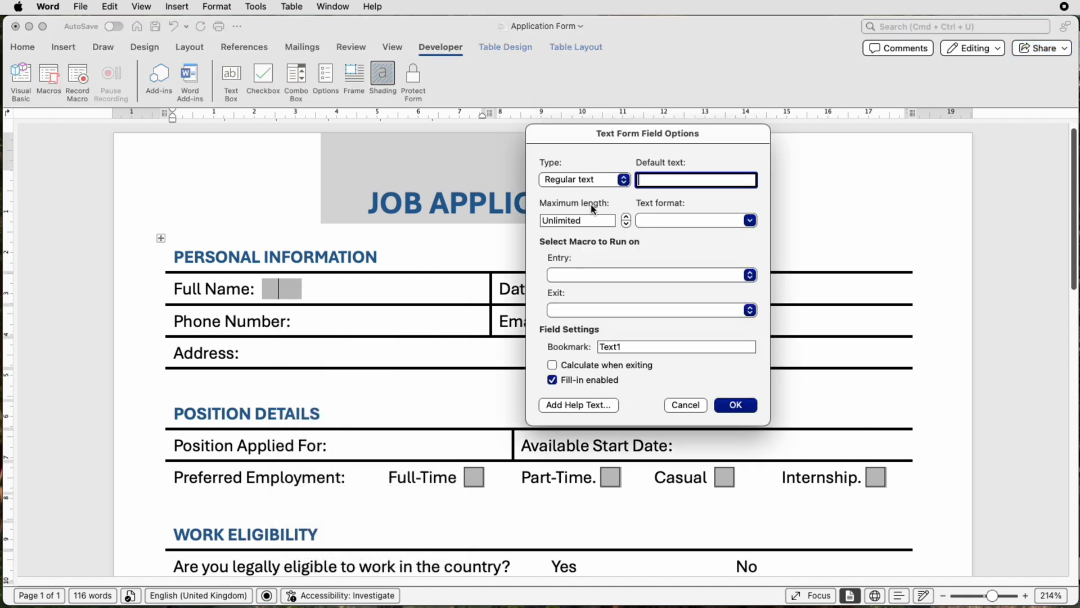
pyautogui.moveTo(582, 220); pyautogui.dragTo(540, 221)
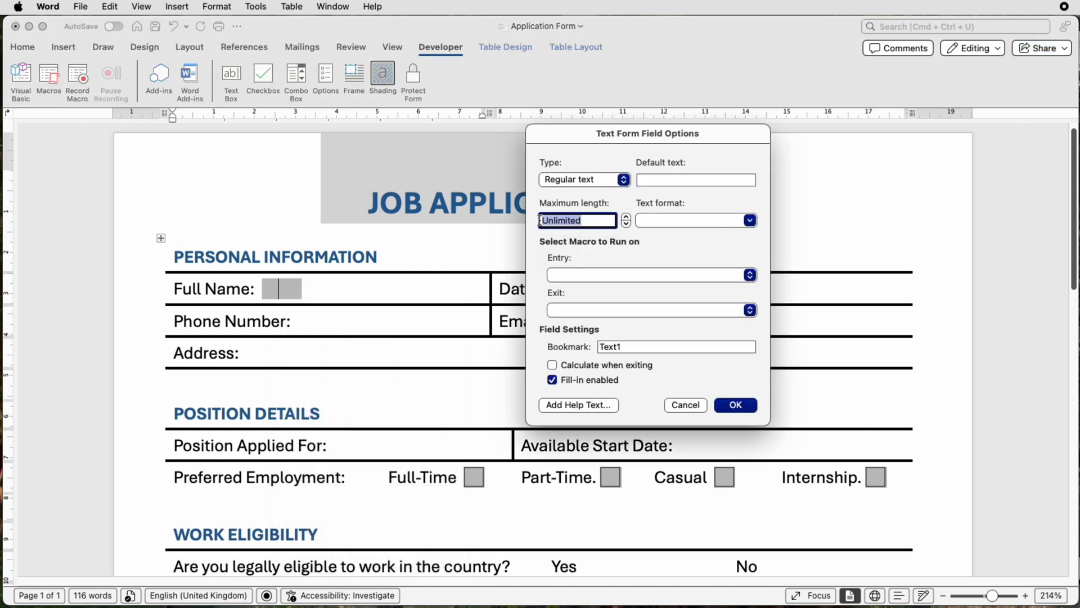
pyautogui.write('23')
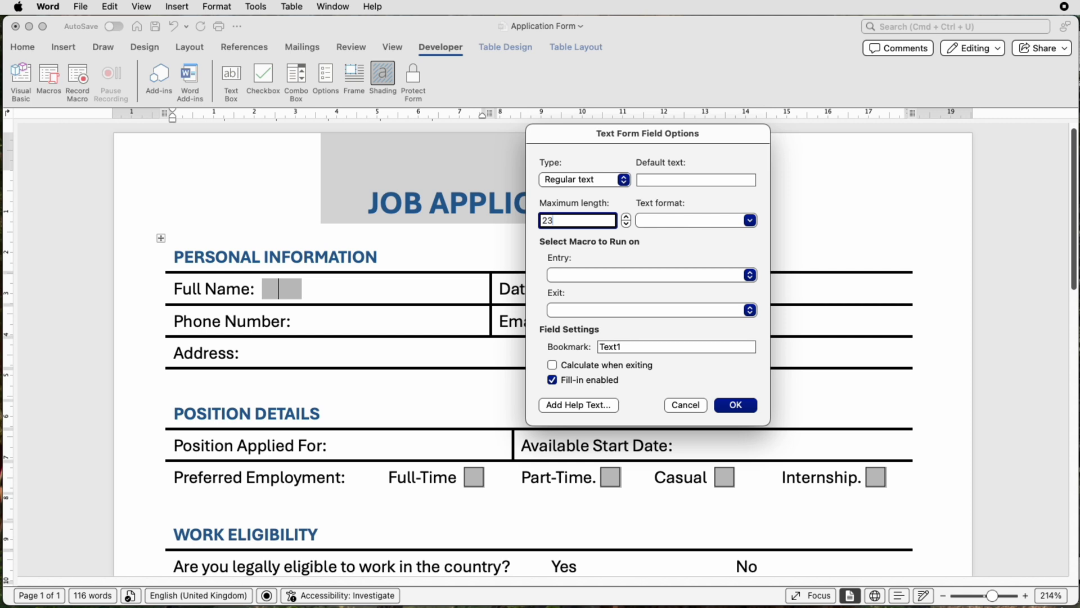
pyautogui.click(750, 220)
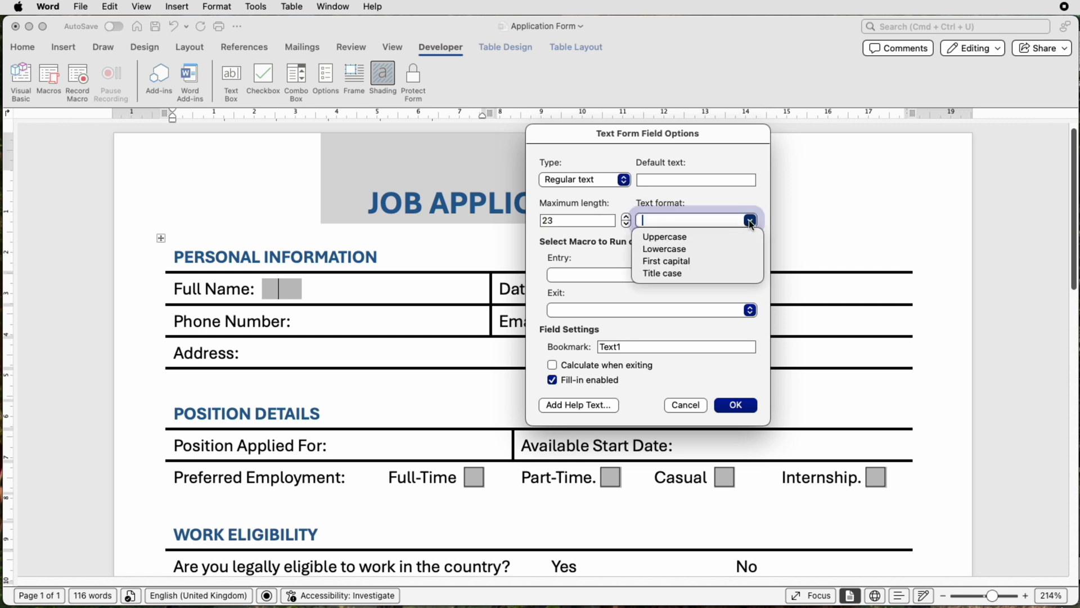
pyautogui.click(655, 262)
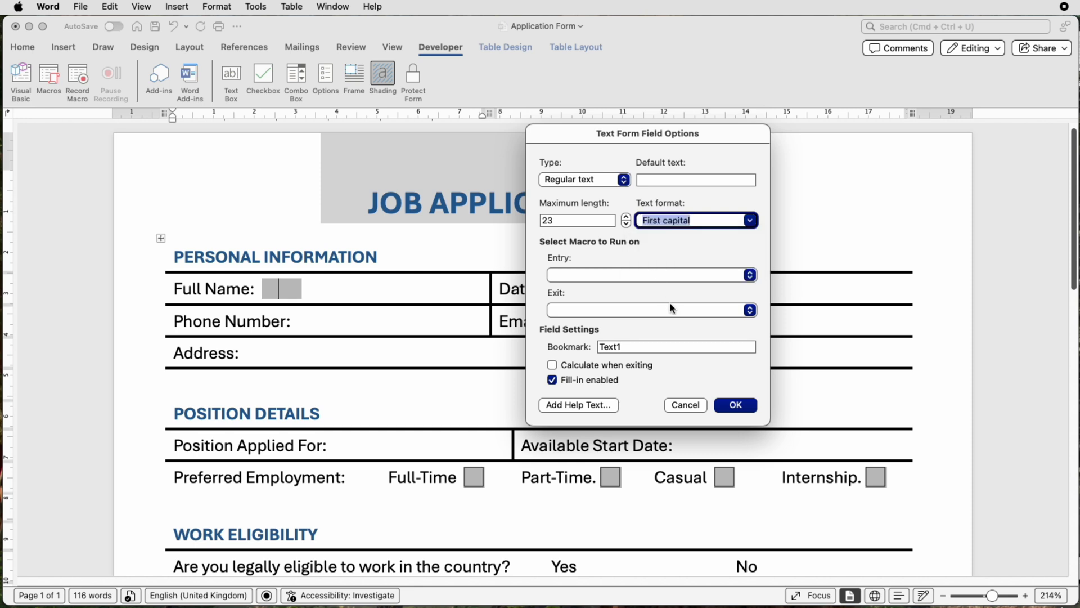
pyautogui.click(748, 410)
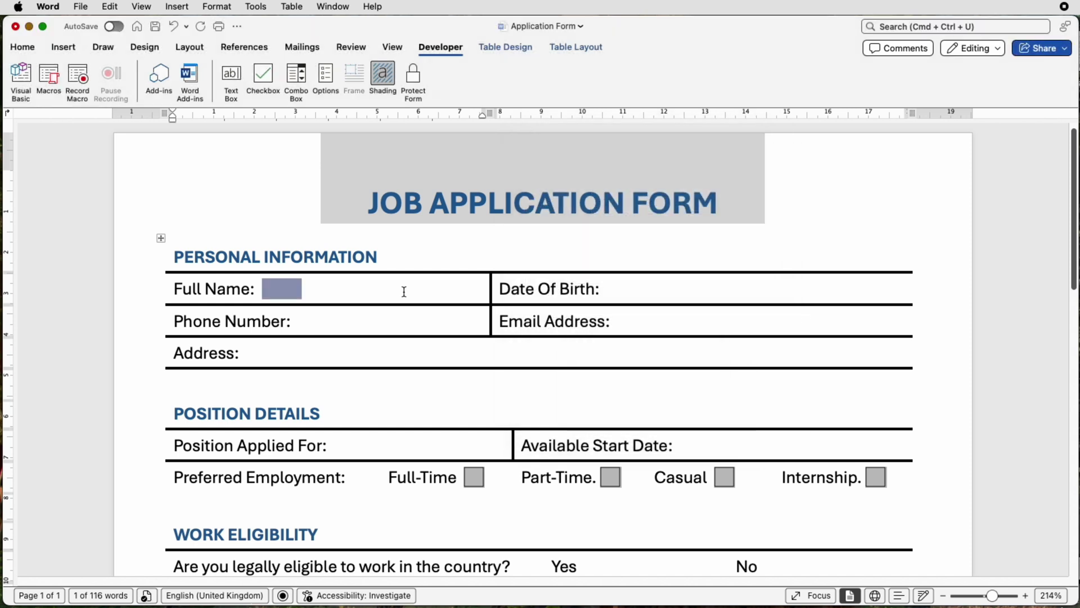
pyautogui.click(414, 81)
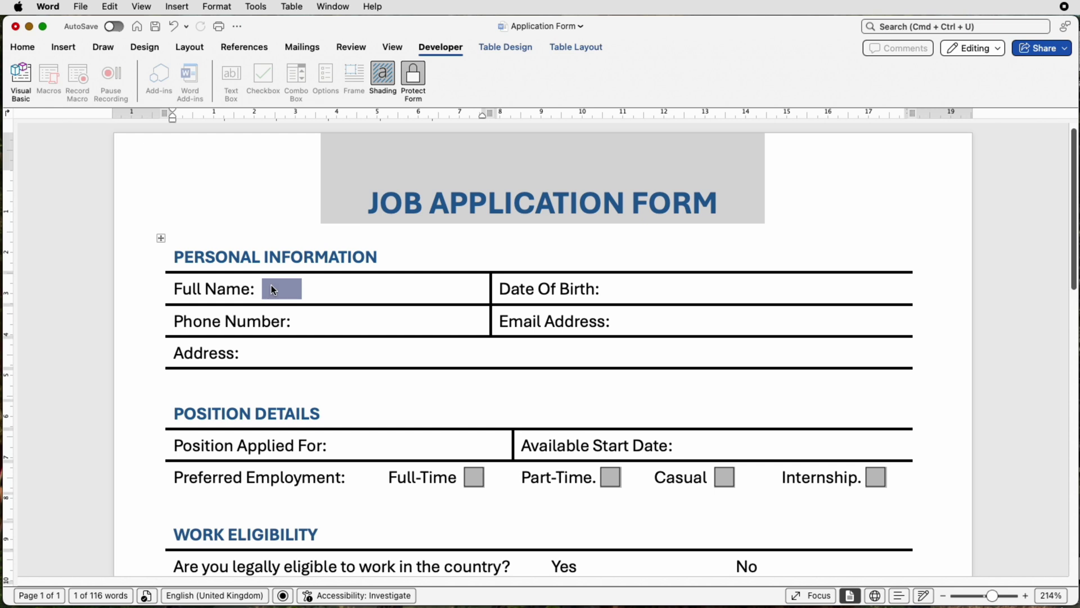
pyautogui.press('Tab')
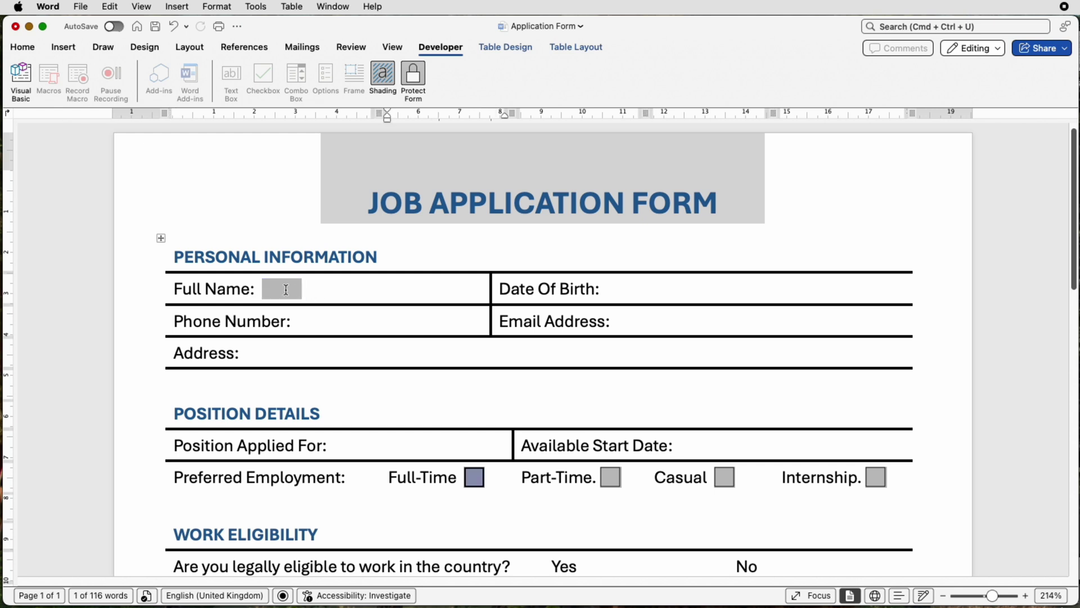
pyautogui.click(276, 290)
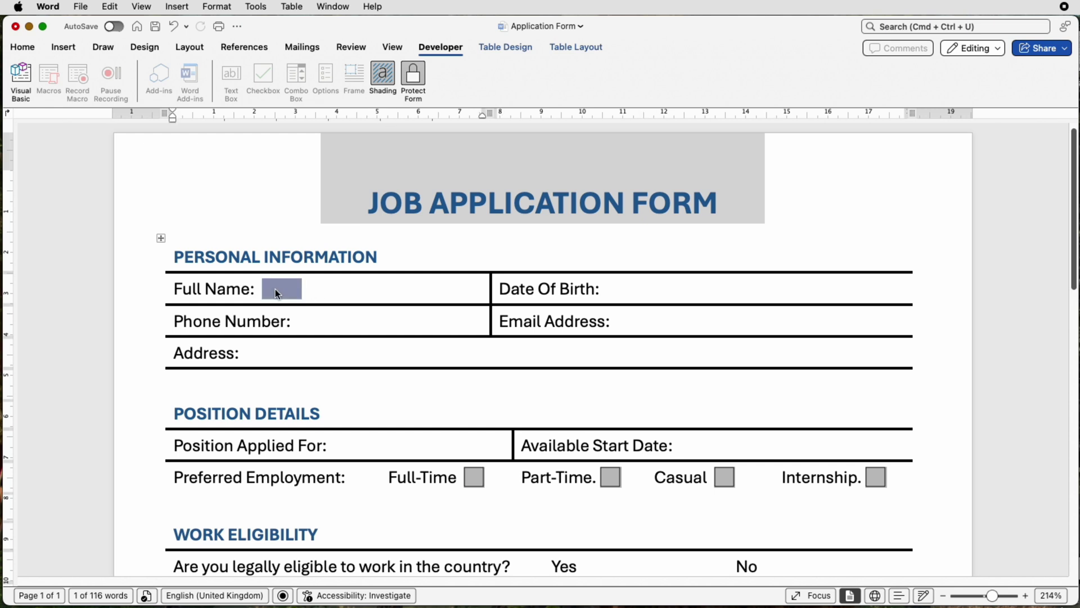
pyautogui.write('12345678912345678912345')
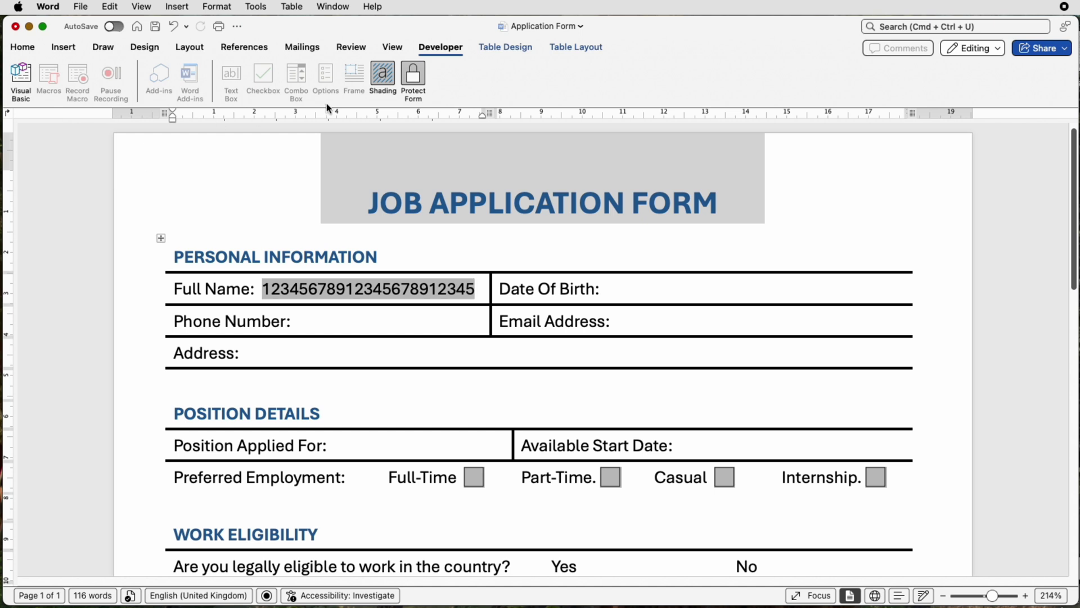
pyautogui.click(386, 78)
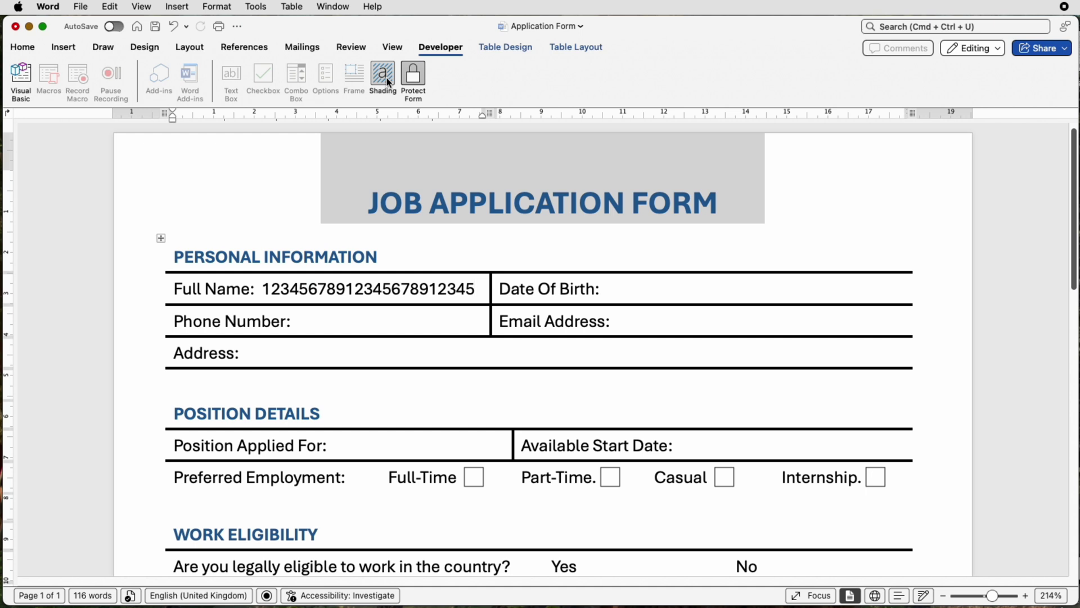
pyautogui.click(386, 78)
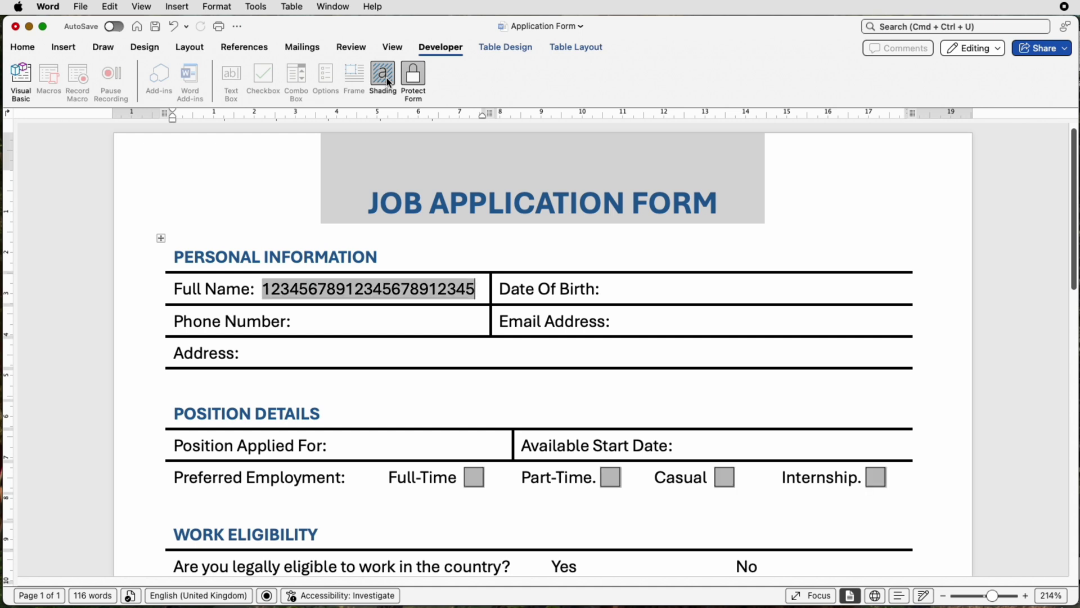
# Delete the test number from Full Name and move on to the Full-Time checkbox
pyautogui.doubleClick(474, 287)
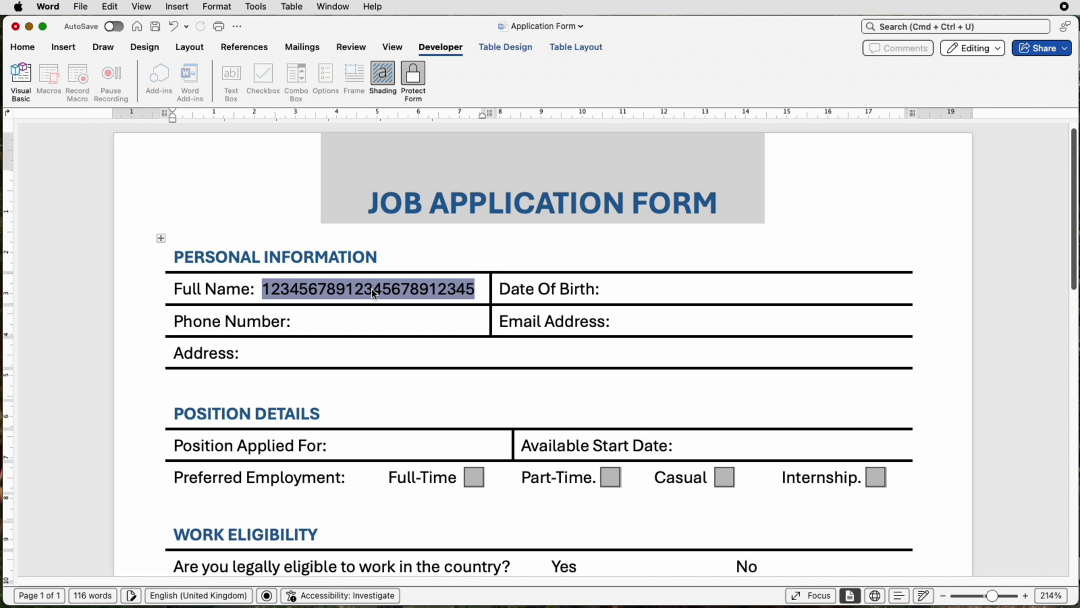
pyautogui.press('BackSpace')
pyautogui.click(372, 291)
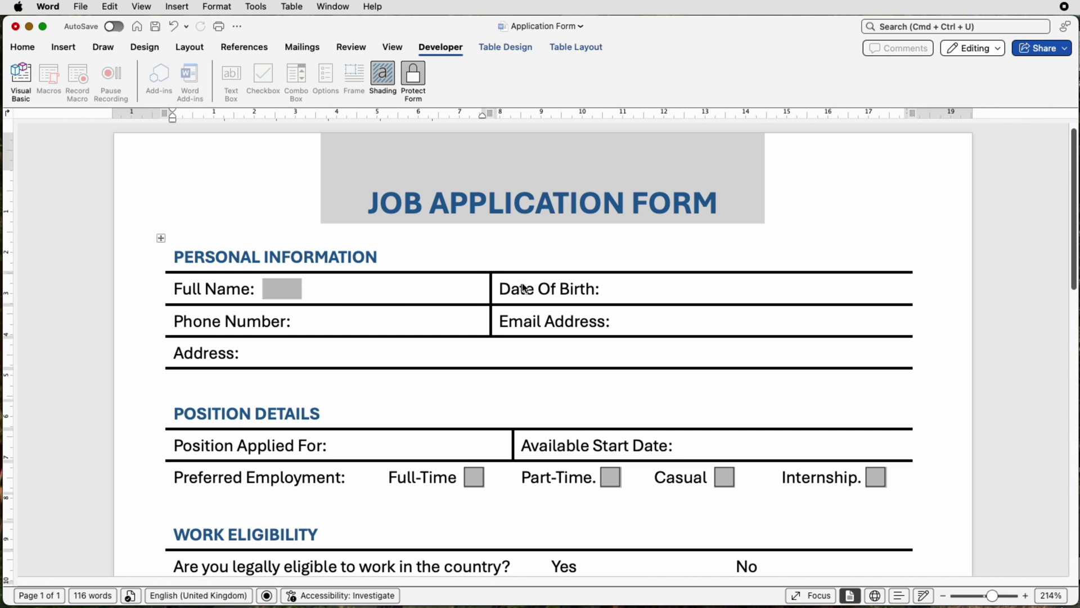
pyautogui.press('Tab')
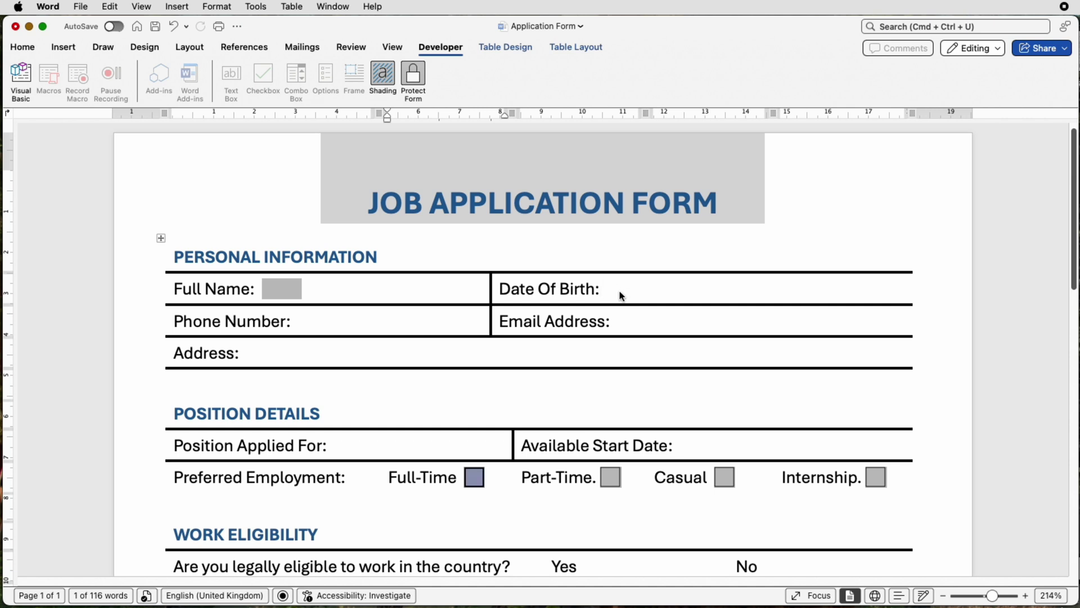
# Turn off form protection and select the empty Full Name form field
pyautogui.click(414, 76)
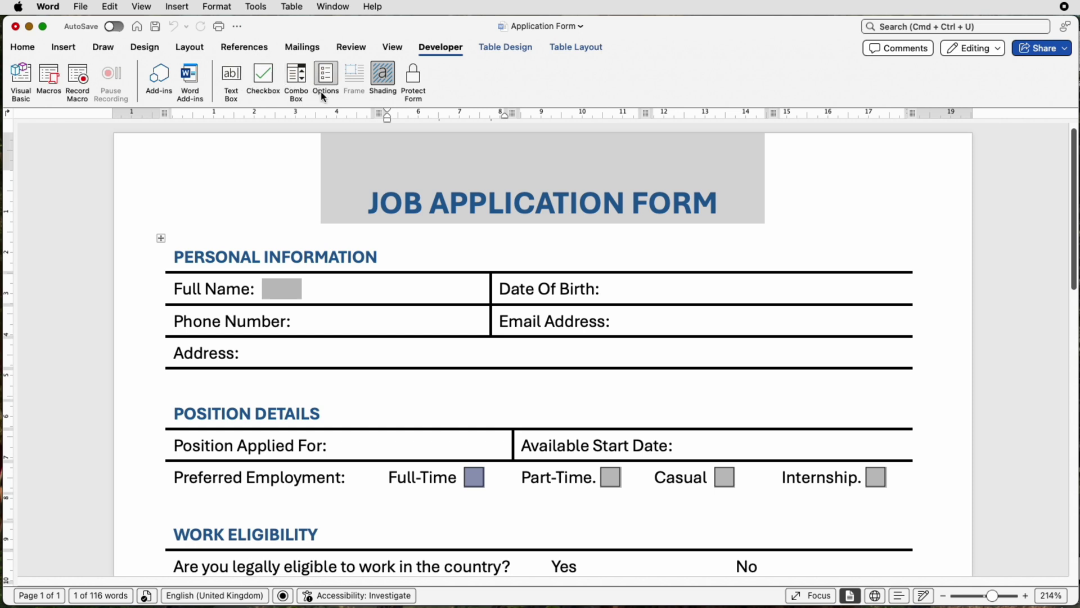
pyautogui.click(627, 289)
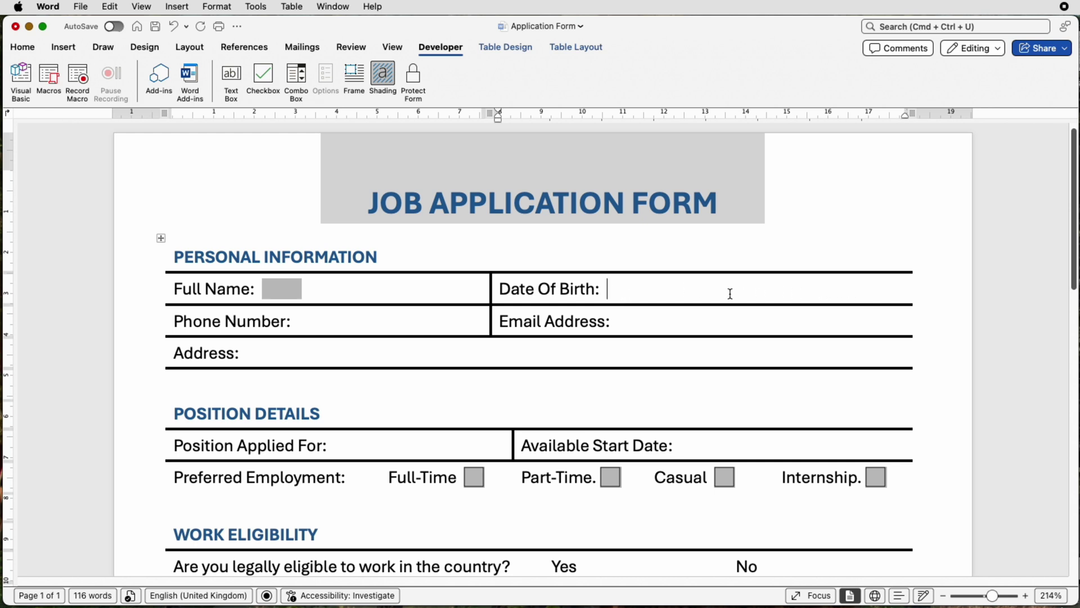
pyautogui.click(267, 293)
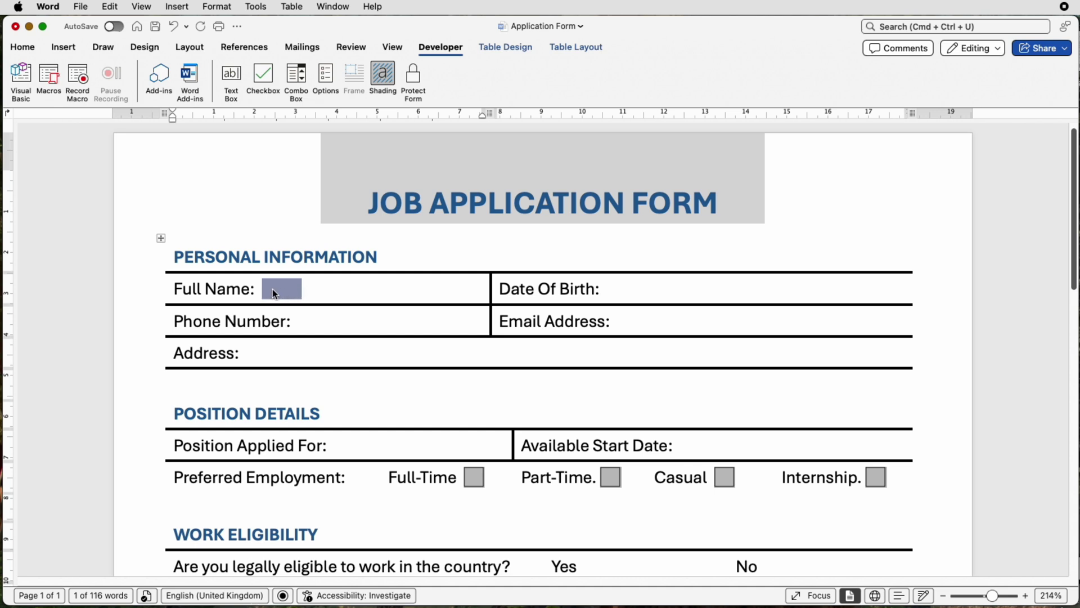
# Paste a copy of the Full Name text form field after 'Date Of Birth:'
pyautogui.click(24, 48)
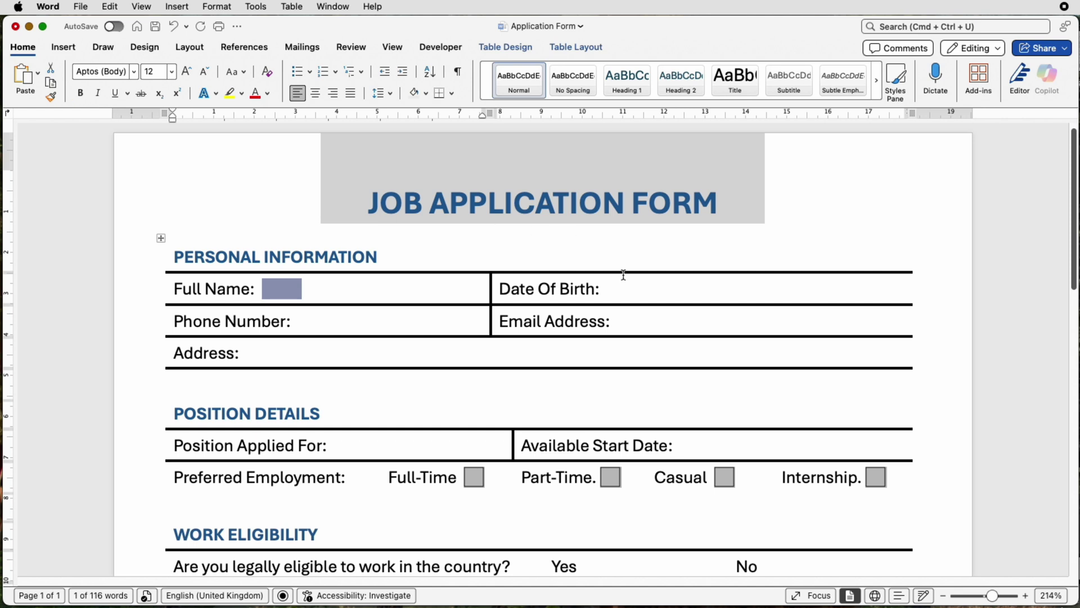
pyautogui.click(628, 291)
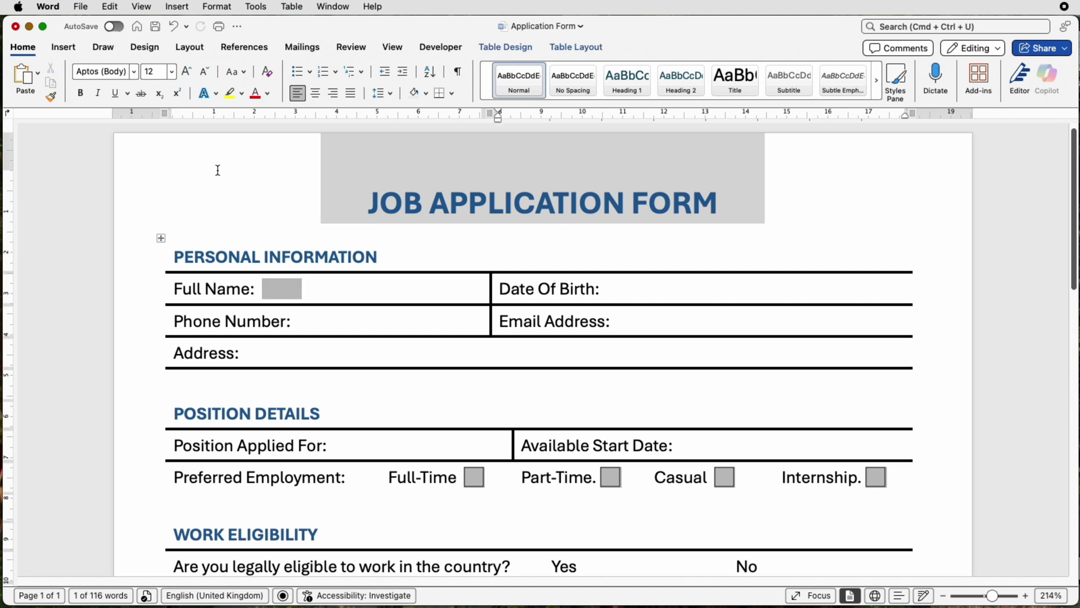
pyautogui.click(25, 76)
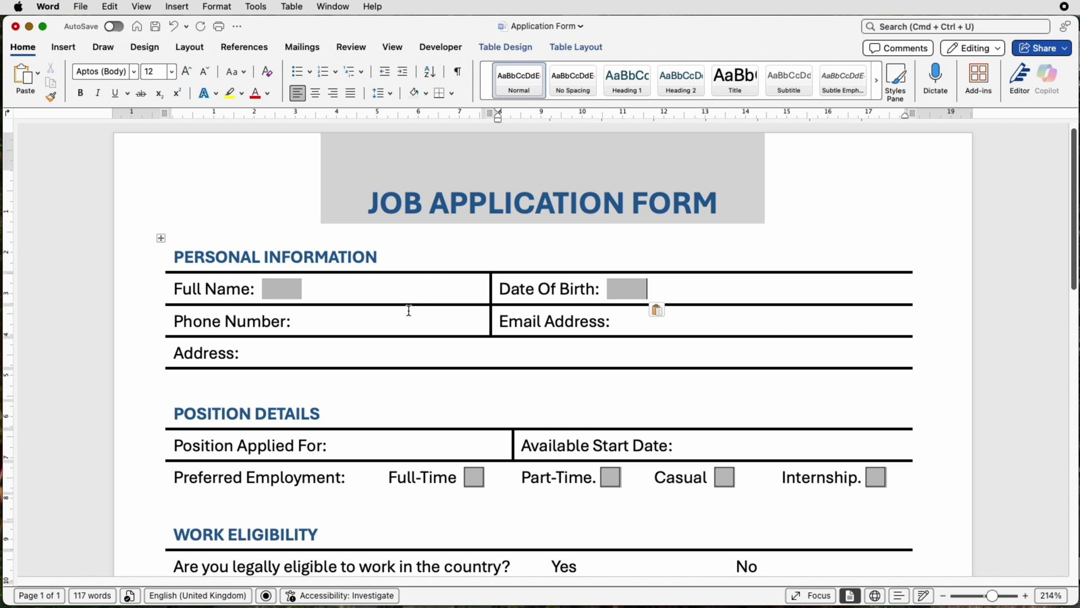
pyautogui.click(315, 323)
# Insert a text form field after 'Phone Number:'
pyautogui.click(441, 47)
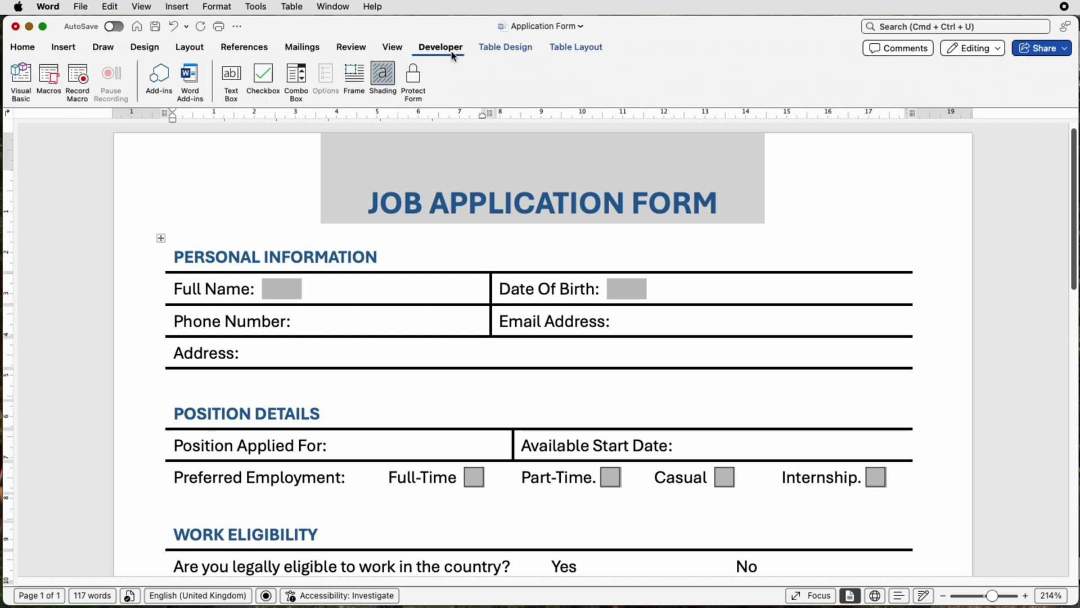
pyautogui.click(231, 77)
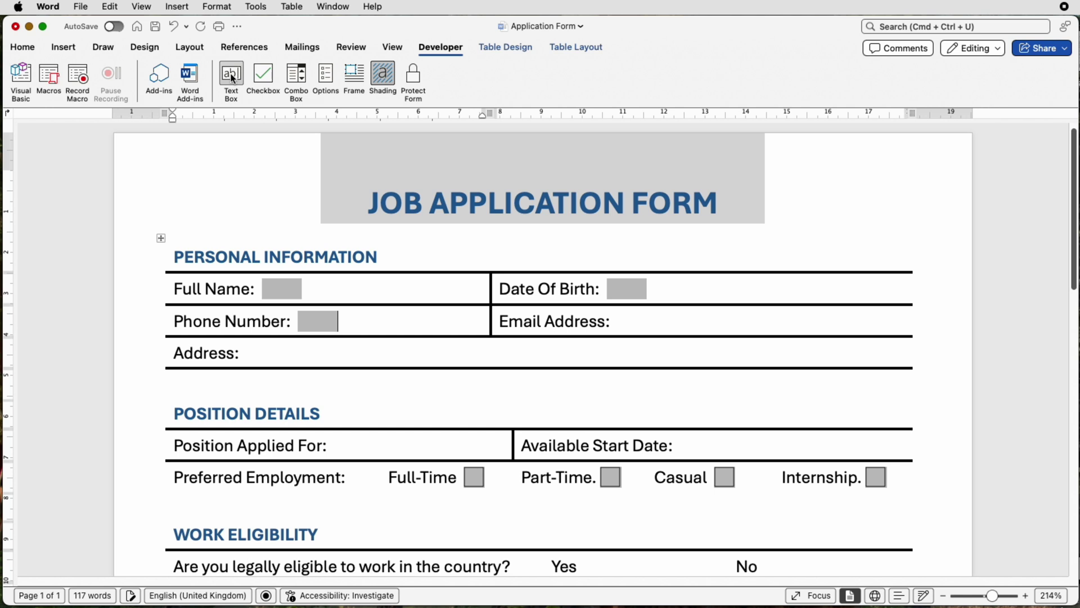
pyautogui.click(318, 320)
# Limit the Phone Number field to a maximum length of 10 characters
pyautogui.rightClick(318, 320)
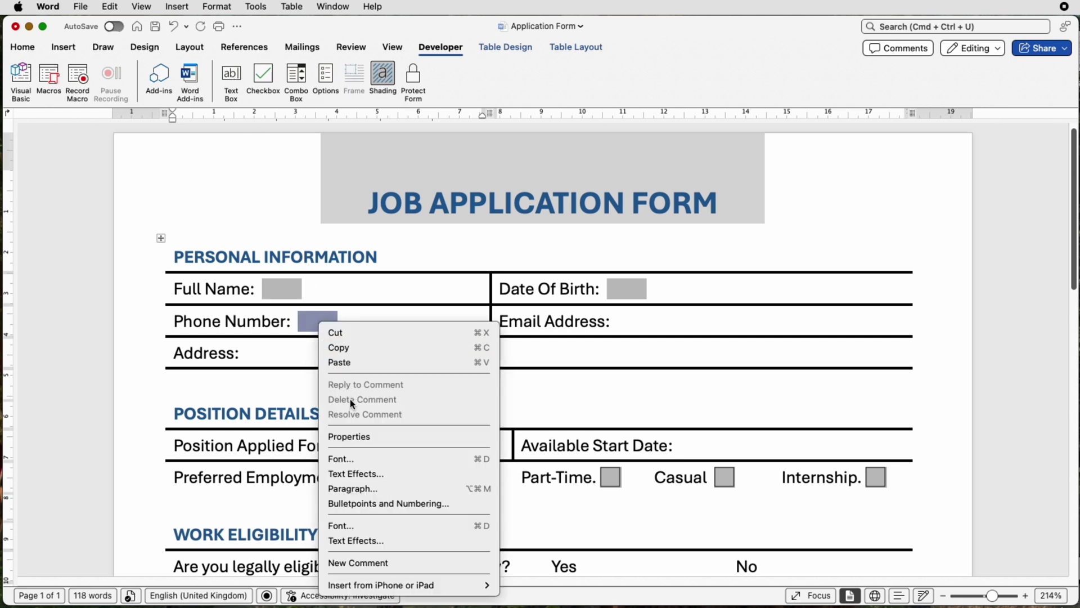
pyautogui.click(353, 437)
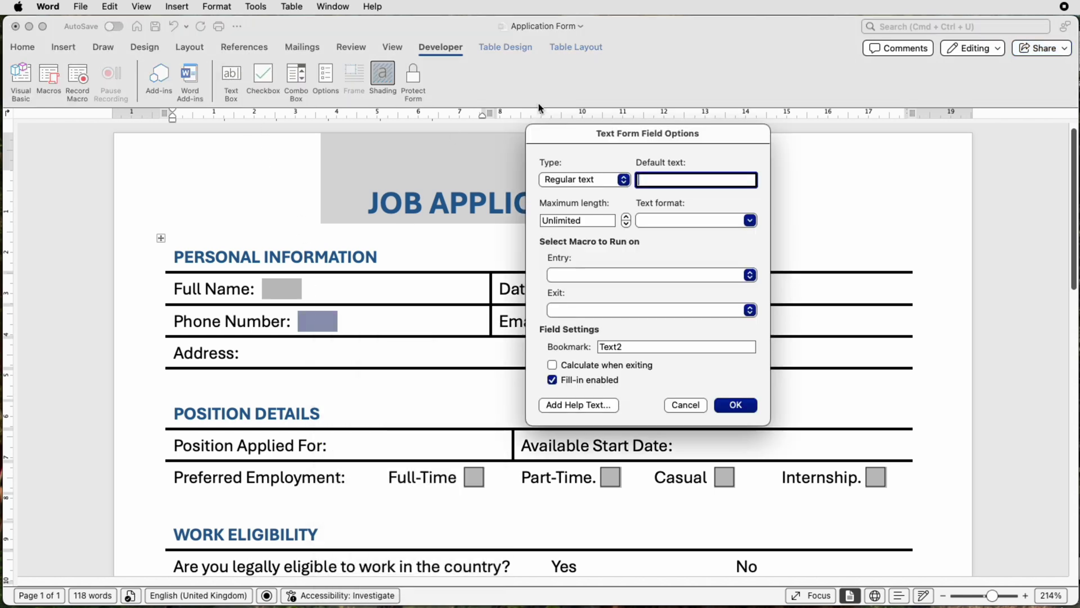
pyautogui.moveTo(602, 219); pyautogui.dragTo(540, 225)
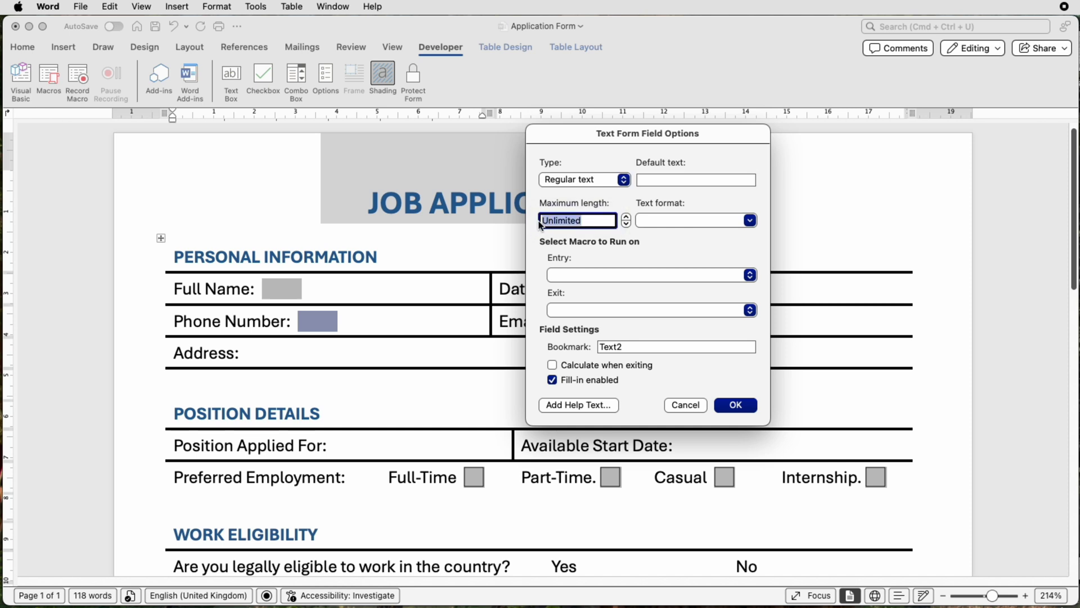
pyautogui.write('10')
pyautogui.click(749, 409)
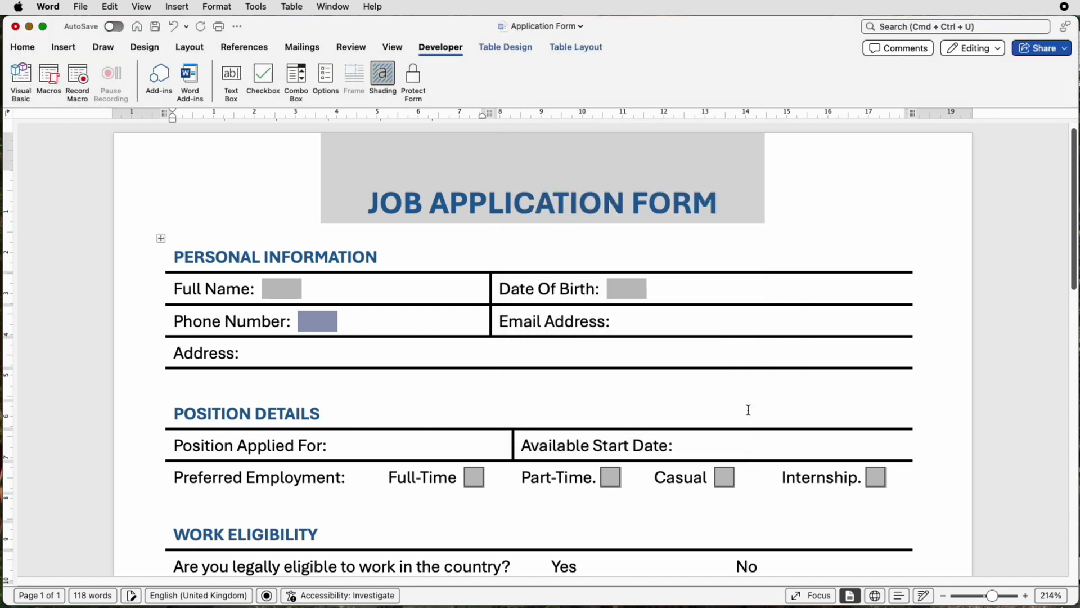
pyautogui.moveTo(381, 321); pyautogui.dragTo(336, 321)
pyautogui.click(336, 322)
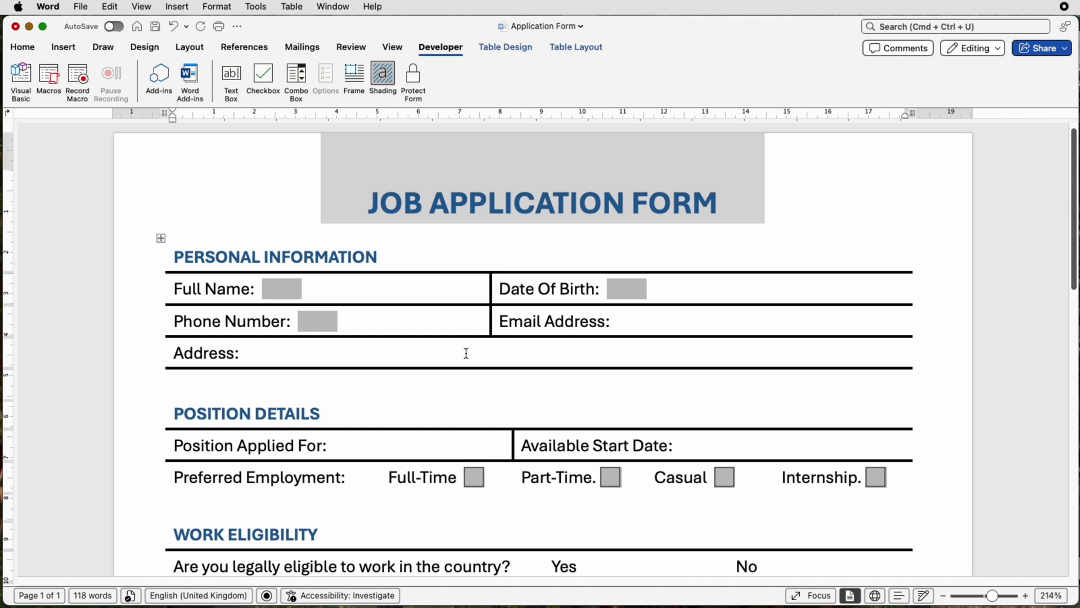
# Remove the stray blank line under Address and place the cursor after 'Position Applied For:'
pyautogui.press('Return')
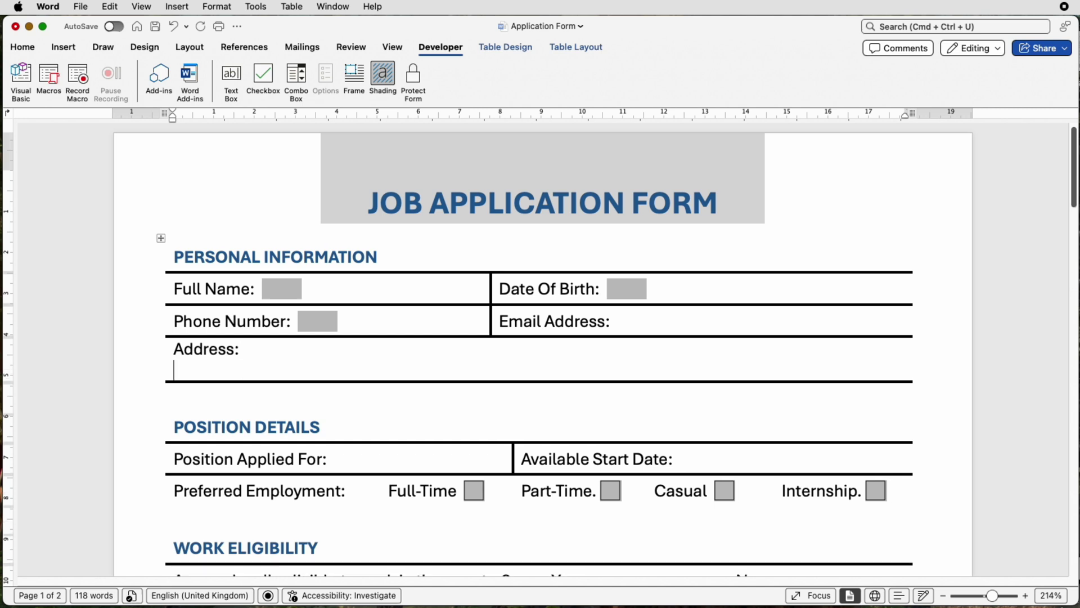
pyautogui.press('BackSpace')
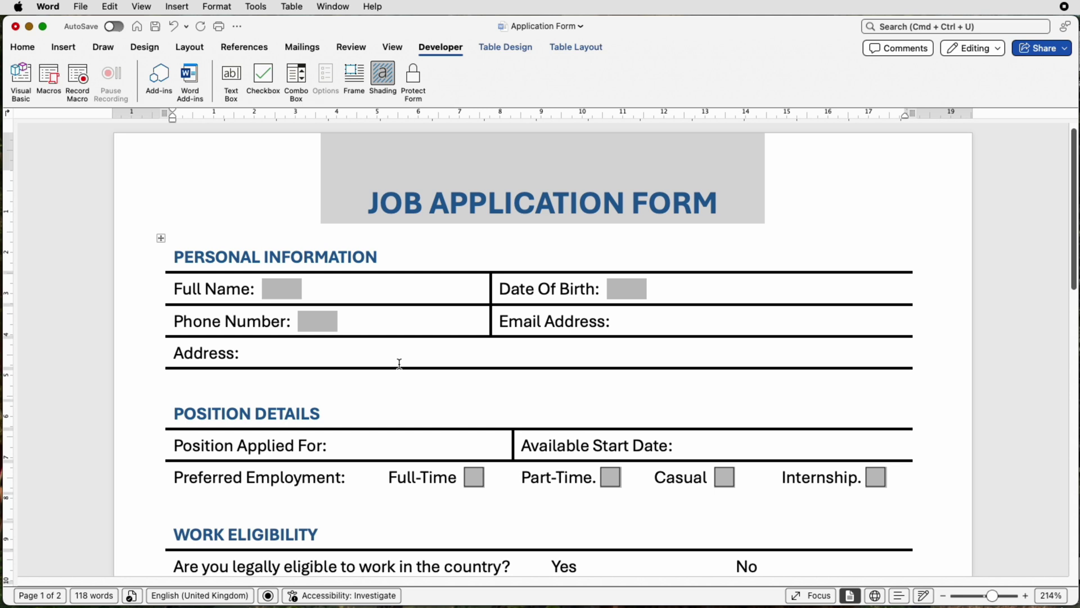
pyautogui.scroll(1, 378, 450)
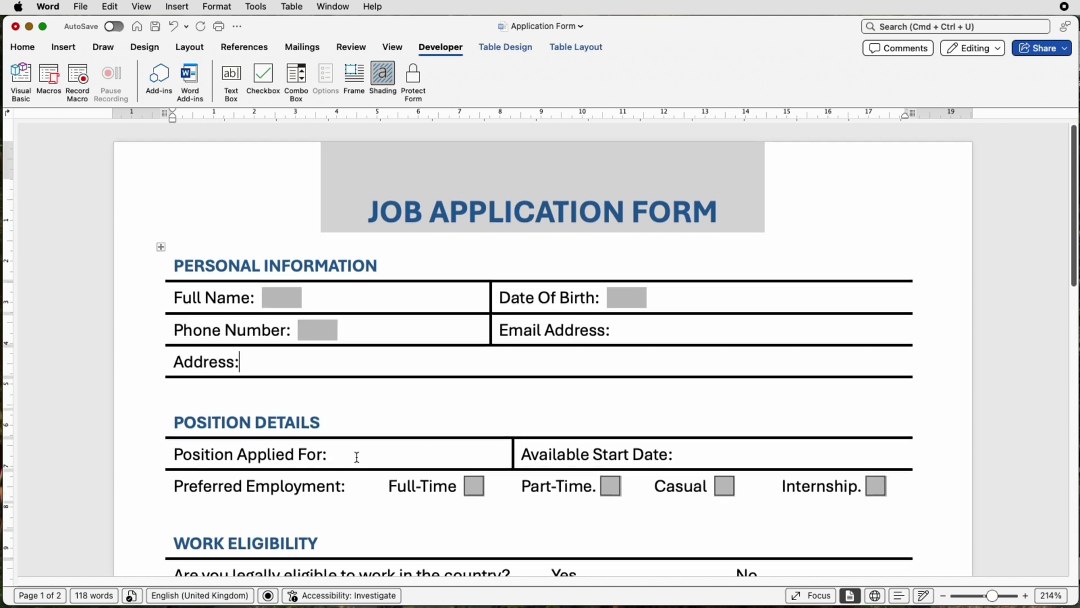
pyautogui.click(357, 457)
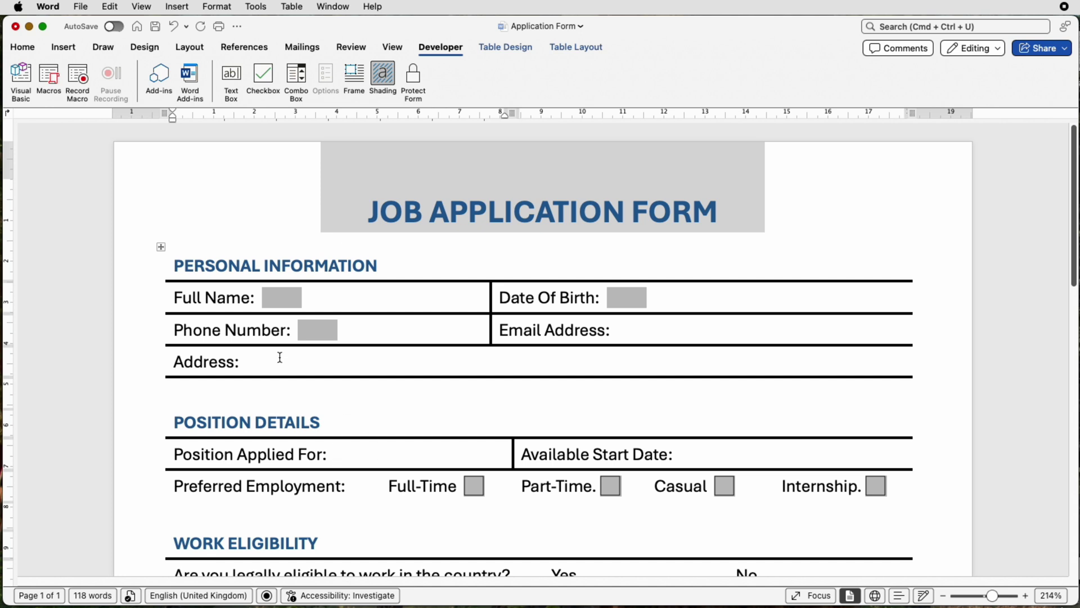
# Insert a drop-down form field after Position Applied For and enter 'Human Resources' as an item
pyautogui.click(296, 79)
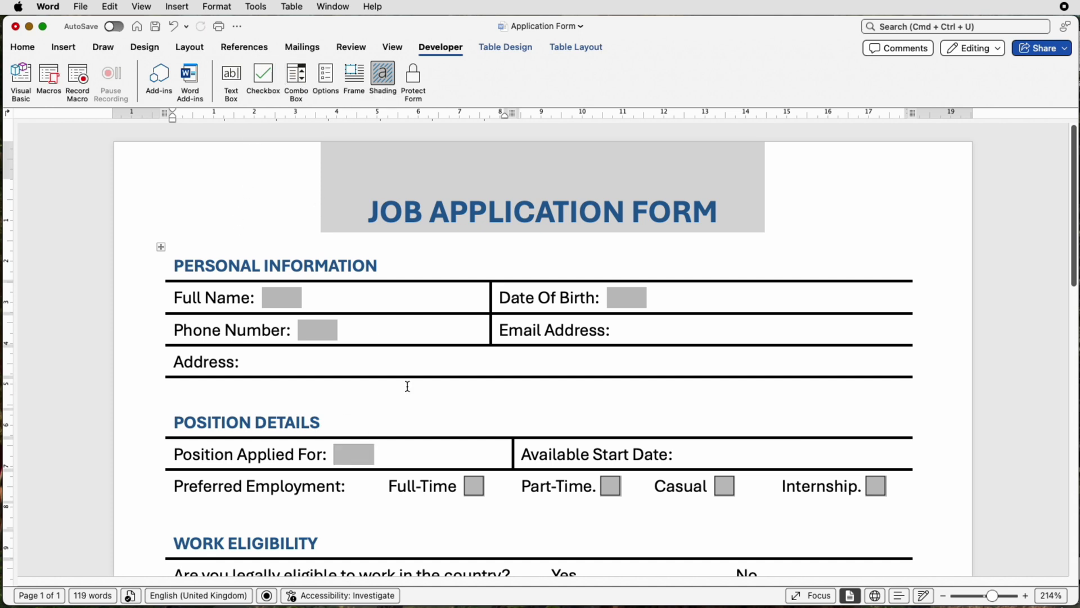
pyautogui.scroll(-1, 401, 399)
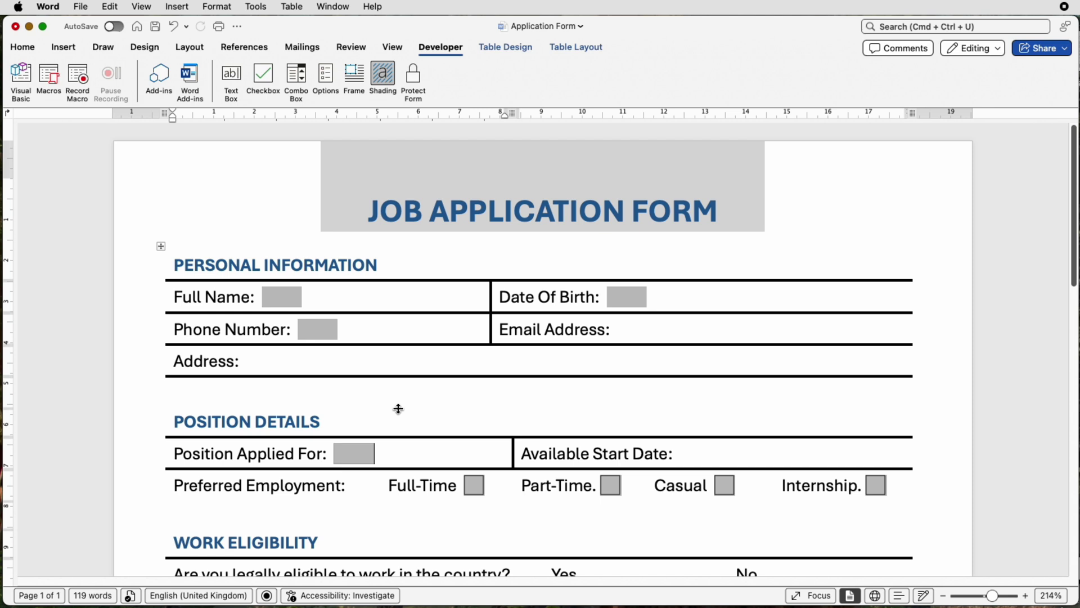
pyautogui.rightClick(366, 452)
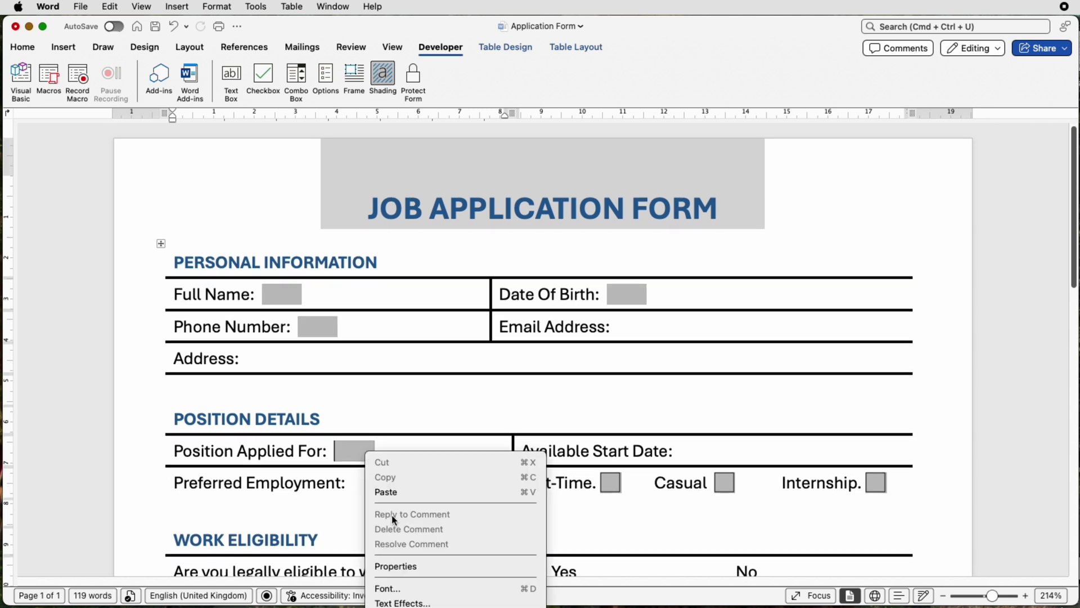
pyautogui.click(396, 566)
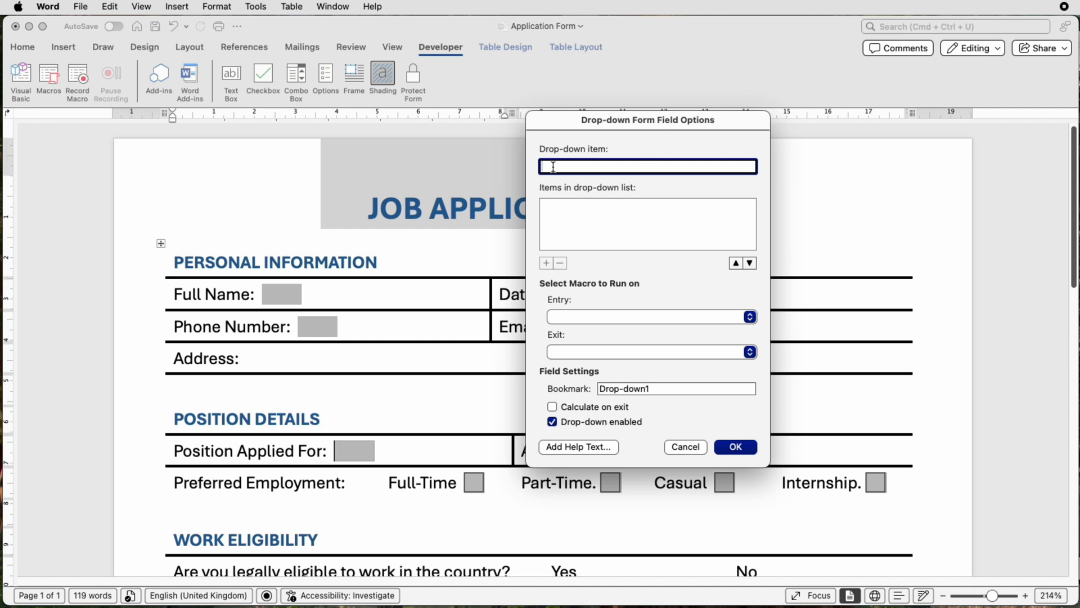
pyautogui.write('Human Resources')
# Add Human Resources, IT, Administration and Clinical to the drop-down list, then enter 'Click Here'
pyautogui.click(546, 262)
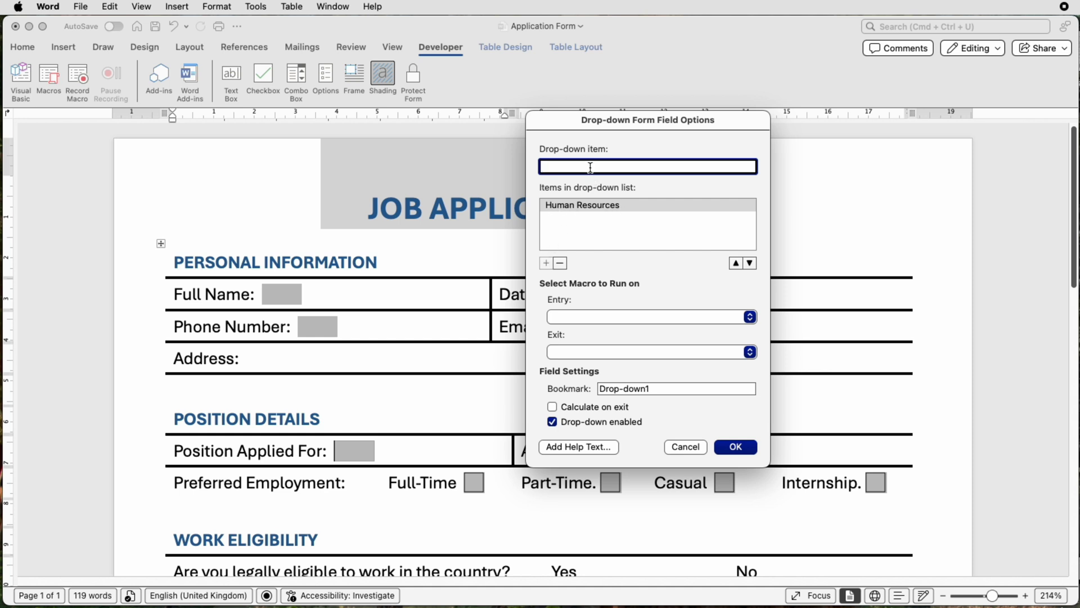
pyautogui.write('IT')
pyautogui.click(546, 263)
pyautogui.write('Administration')
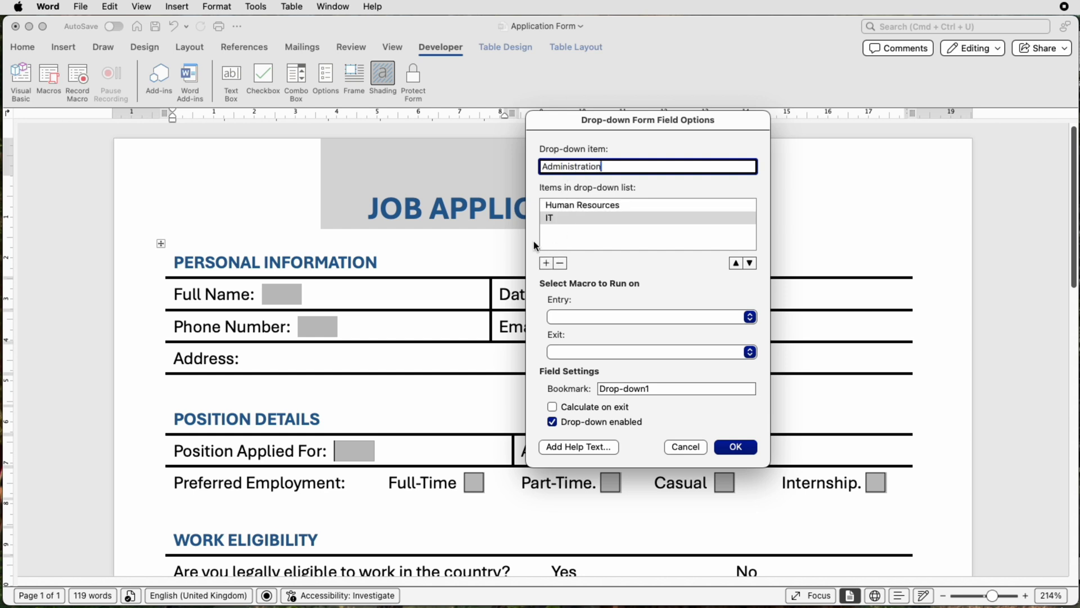
pyautogui.click(546, 263)
pyautogui.write('Clinical')
pyautogui.click(545, 263)
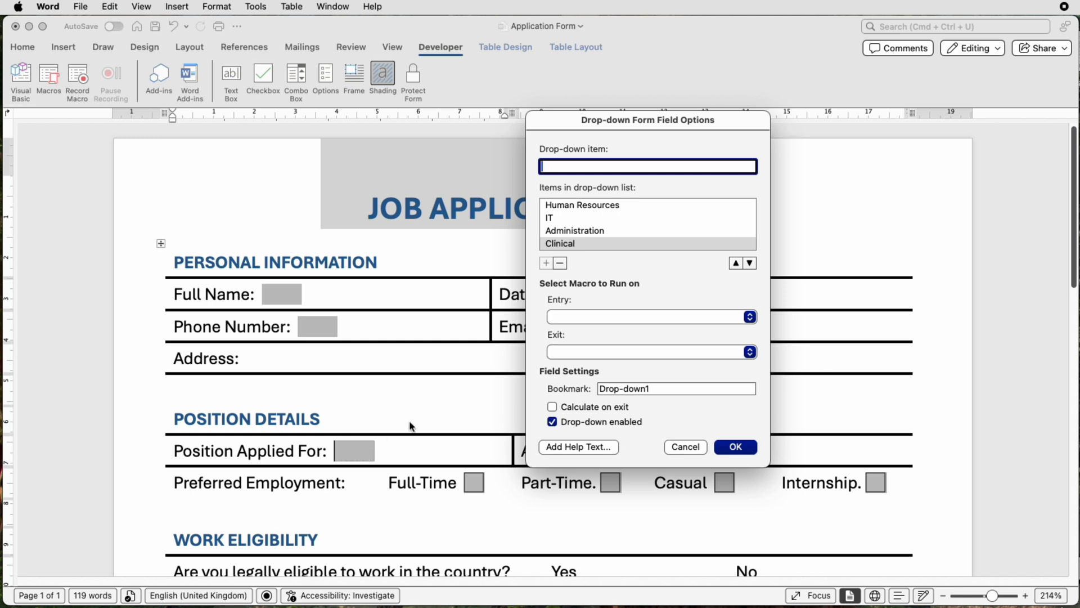
pyautogui.write('Click Here')
# Add Click Here to the Position Applied For drop-down choices and move it to the top
pyautogui.click(545, 263)
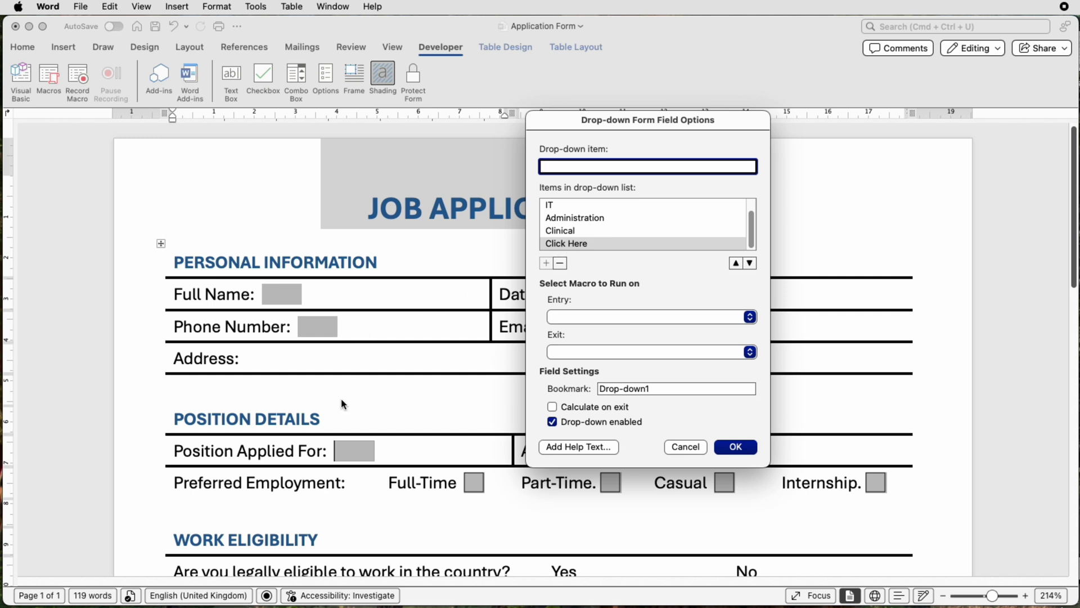
pyautogui.click(736, 264)
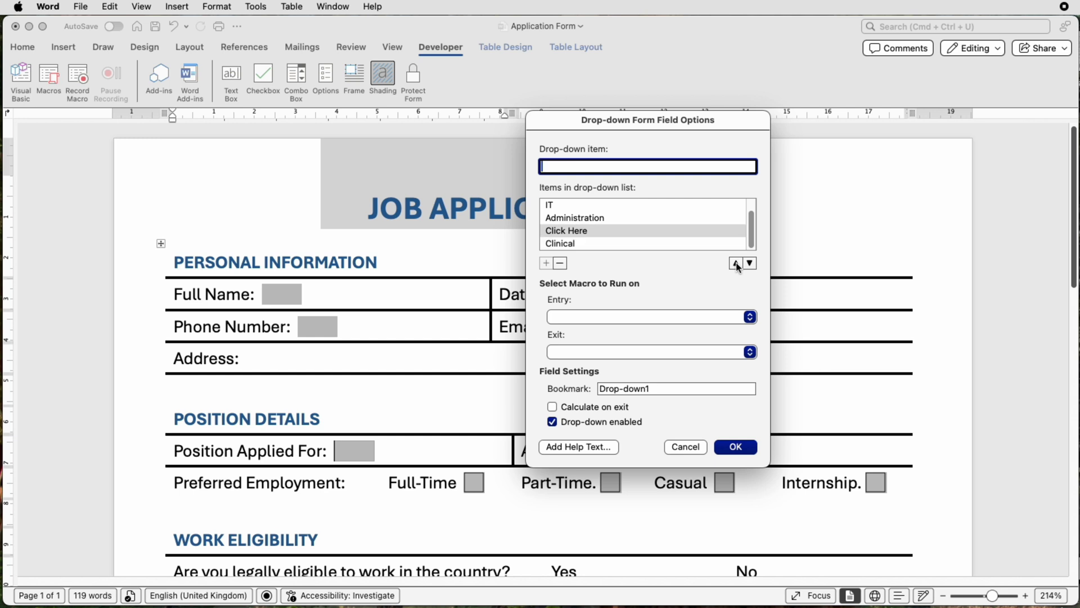
pyautogui.click(736, 264)
pyautogui.click(736, 264)
pyautogui.click(736, 264)
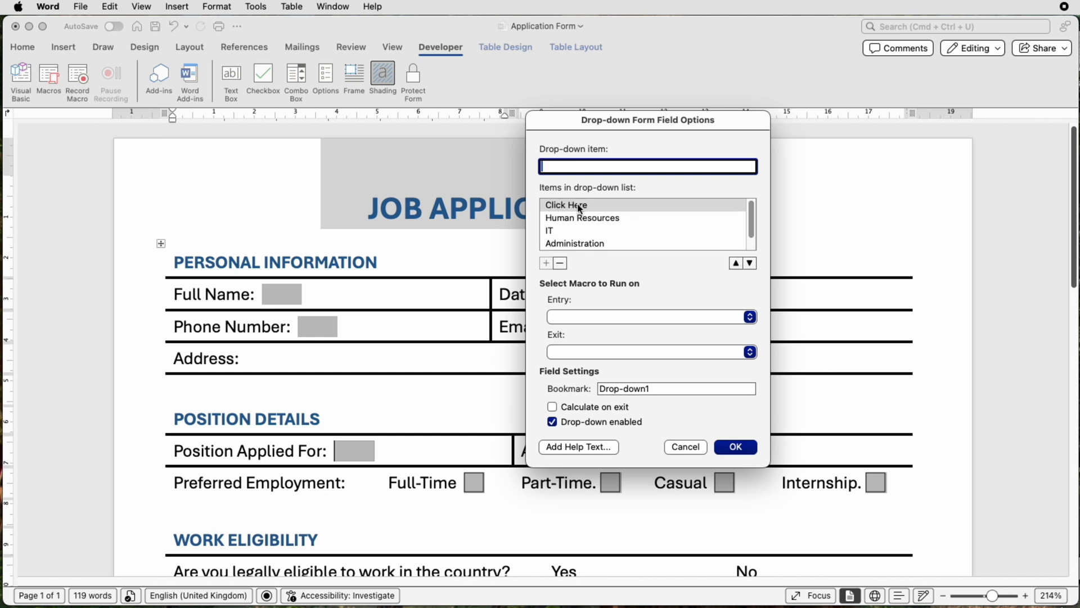
# Rename the drop-down field's bookmark to JobChoice, confirm the settings, and protect the form
pyautogui.moveTo(656, 389); pyautogui.dragTo(597, 388)
pyautogui.write('JobChoice')
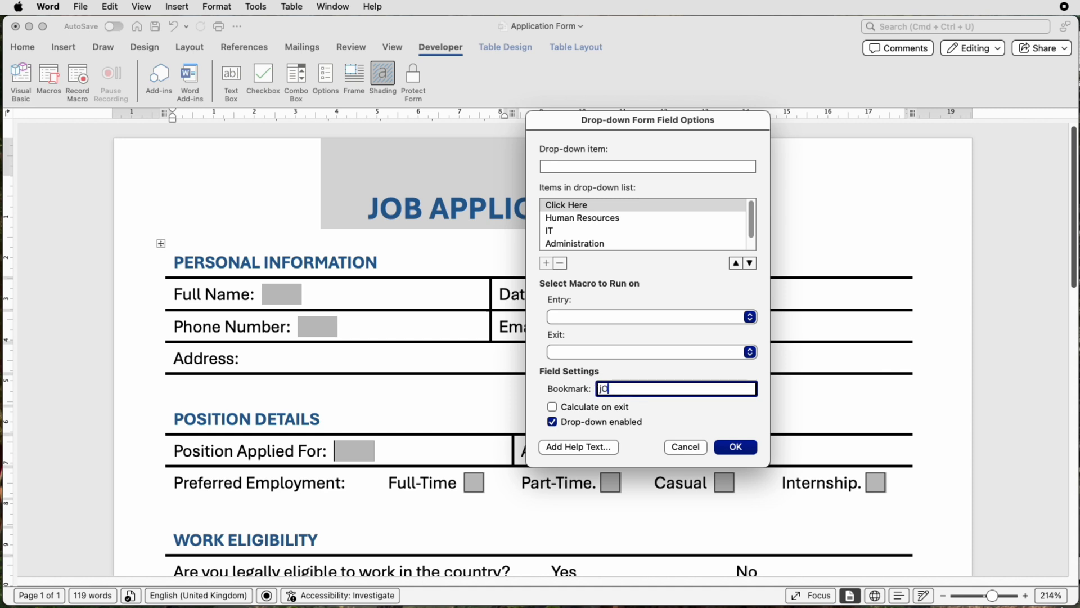
pyautogui.press('Left')
pyautogui.press('Left')
pyautogui.press('Left')
pyautogui.press('Left')
pyautogui.press('Left')
pyautogui.press('Left')
pyautogui.click(735, 447)
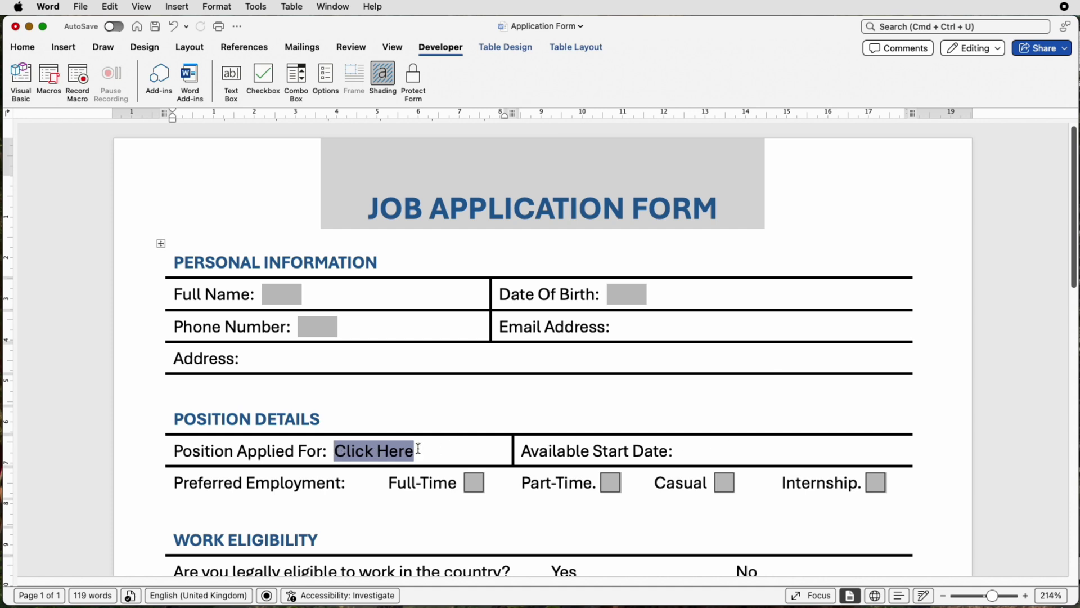
pyautogui.click(414, 451)
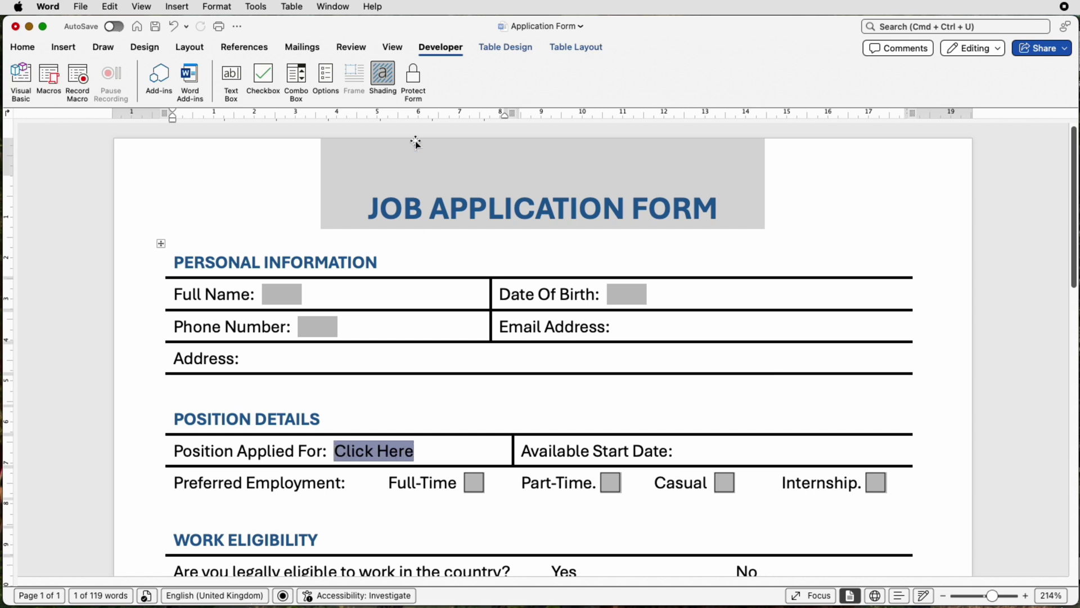
pyautogui.click(420, 82)
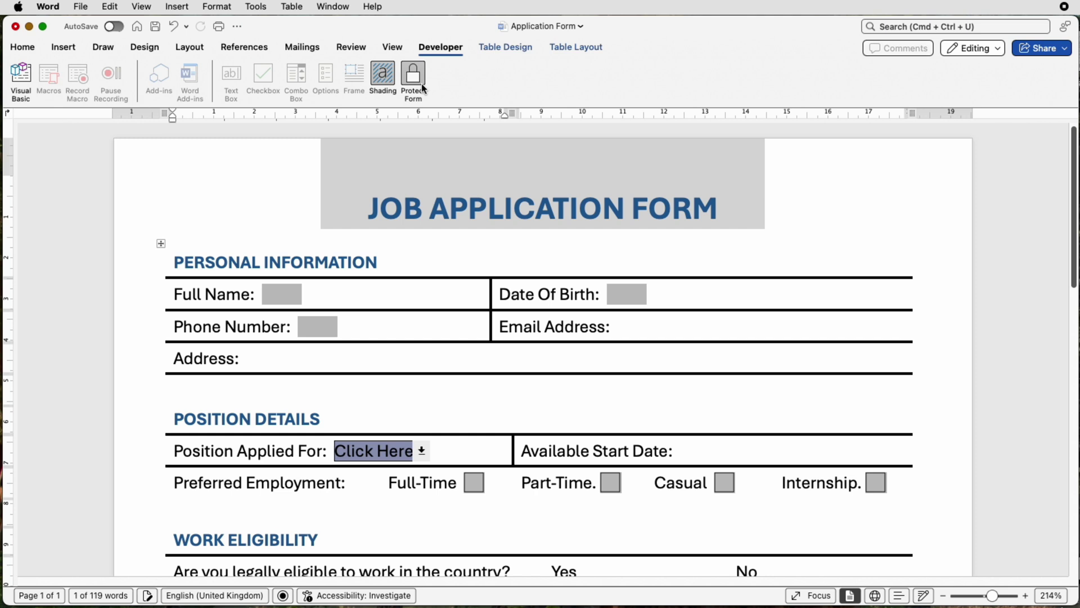
# Choose Human Resources in the Position Applied For drop-down and hide the grey field shading
pyautogui.click(421, 452)
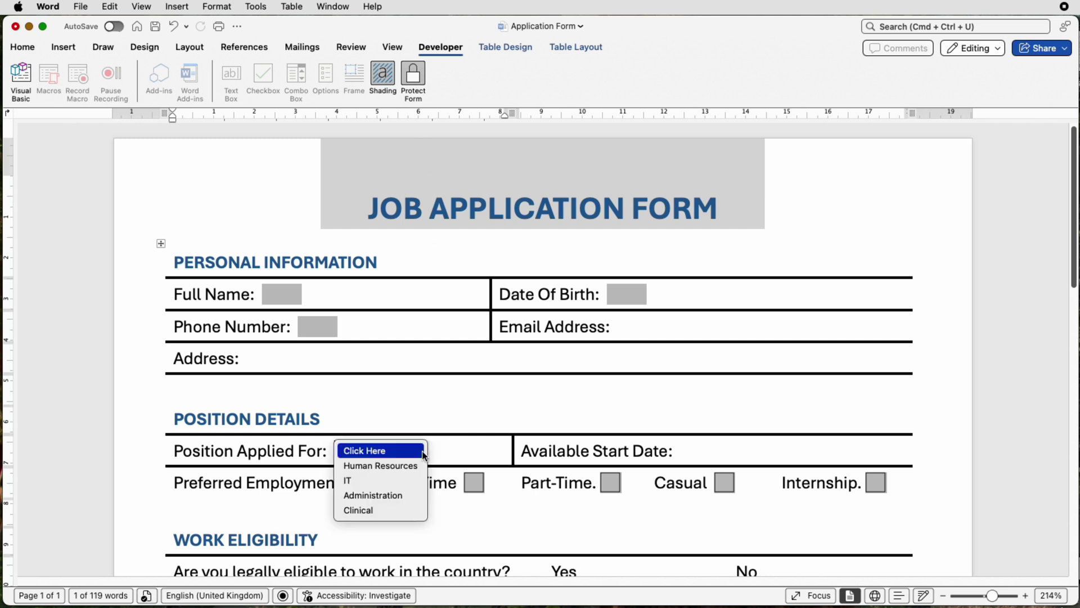
pyautogui.click(387, 469)
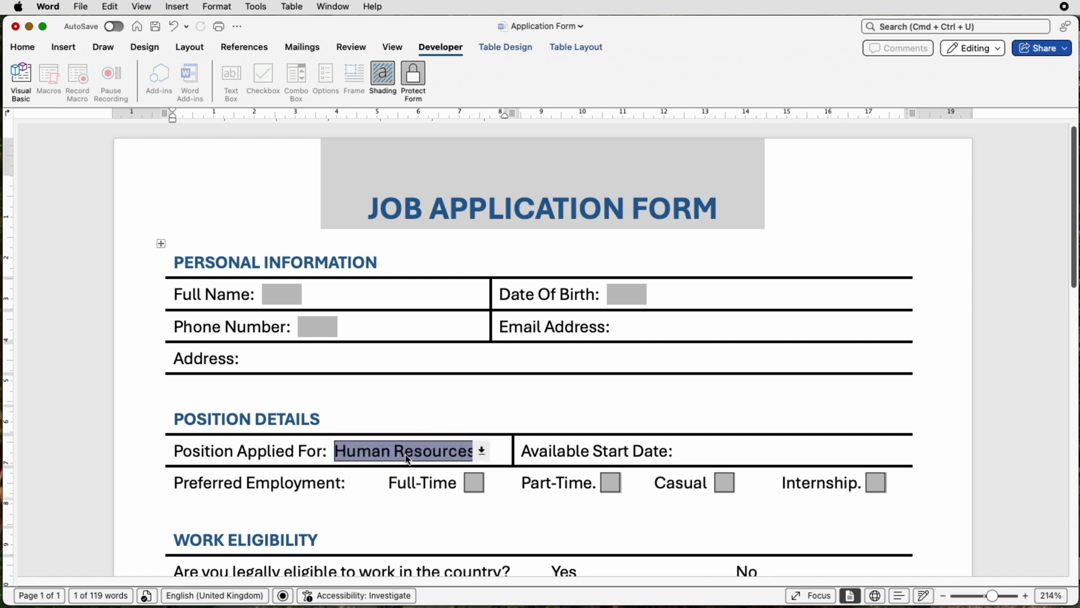
pyautogui.click(387, 80)
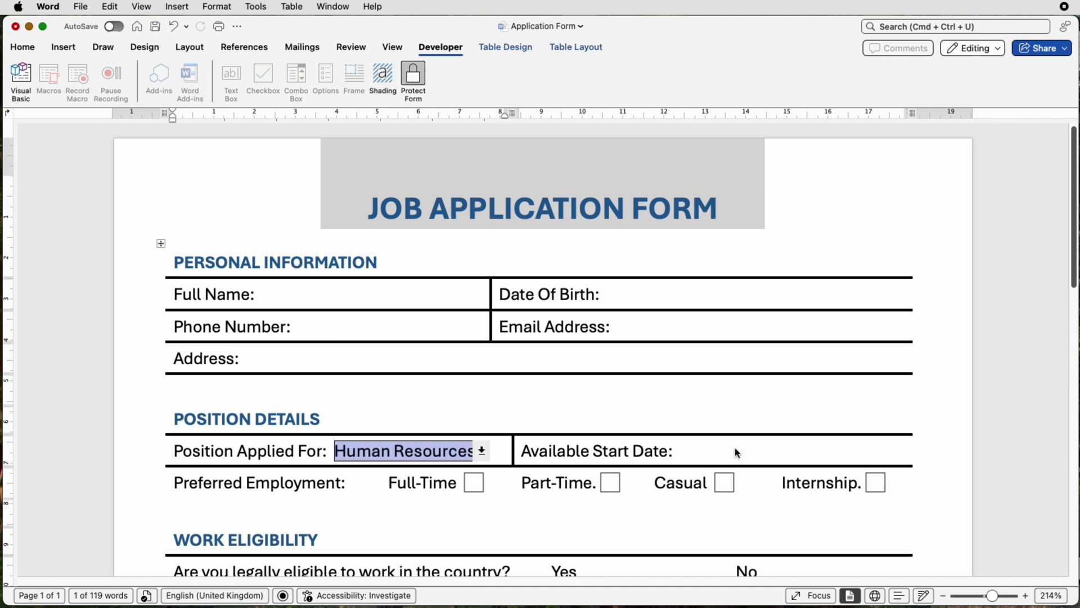
pyautogui.press('Down')
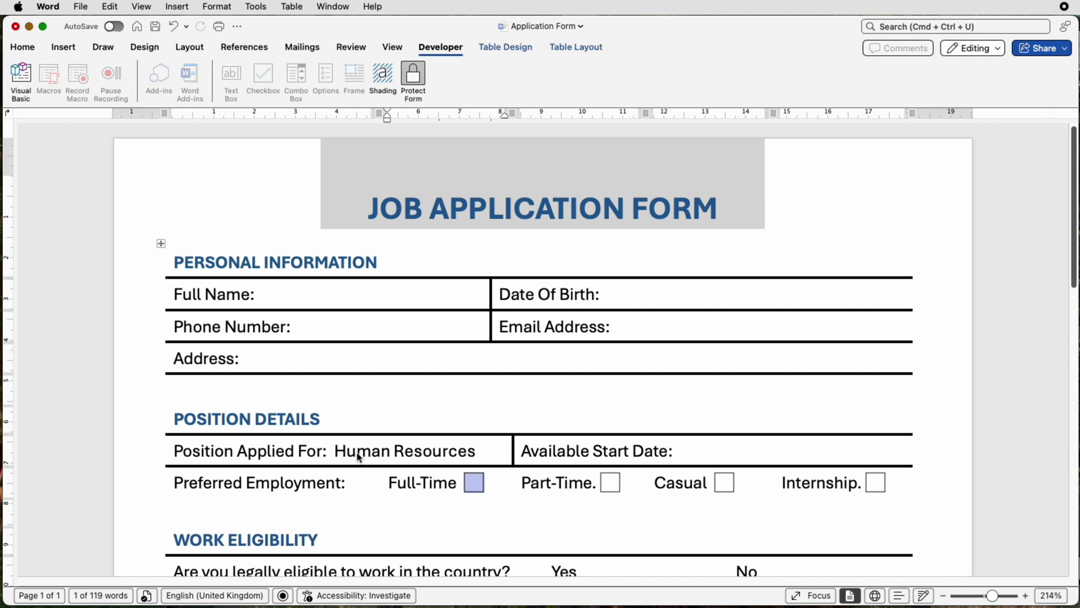
# Turn the grey field shading back on and unprotect the form for editing
pyautogui.scroll(-1, 488, 458)
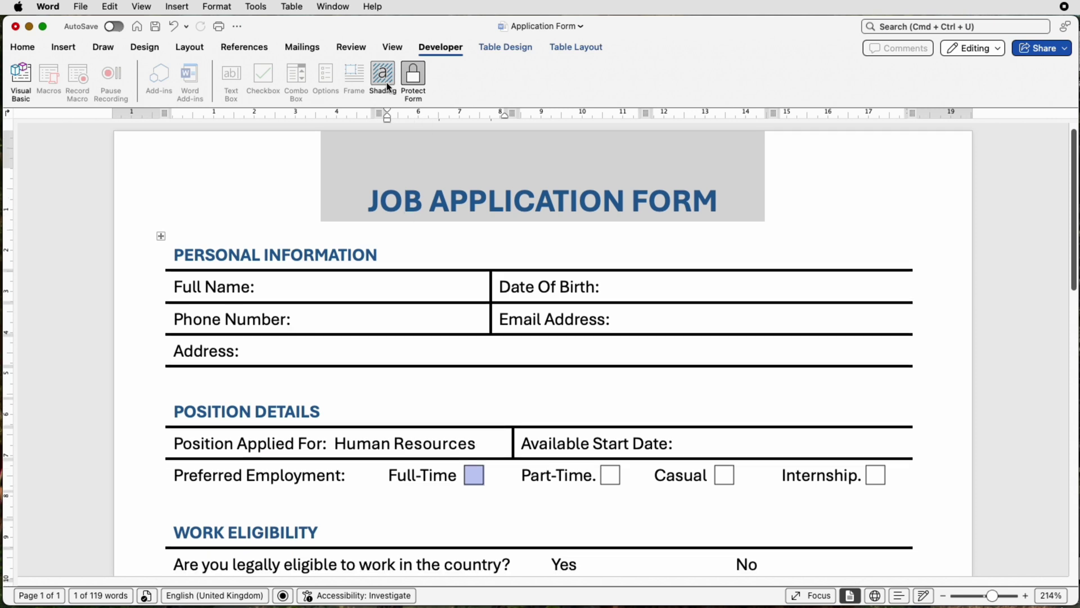
pyautogui.click(383, 75)
pyautogui.click(414, 83)
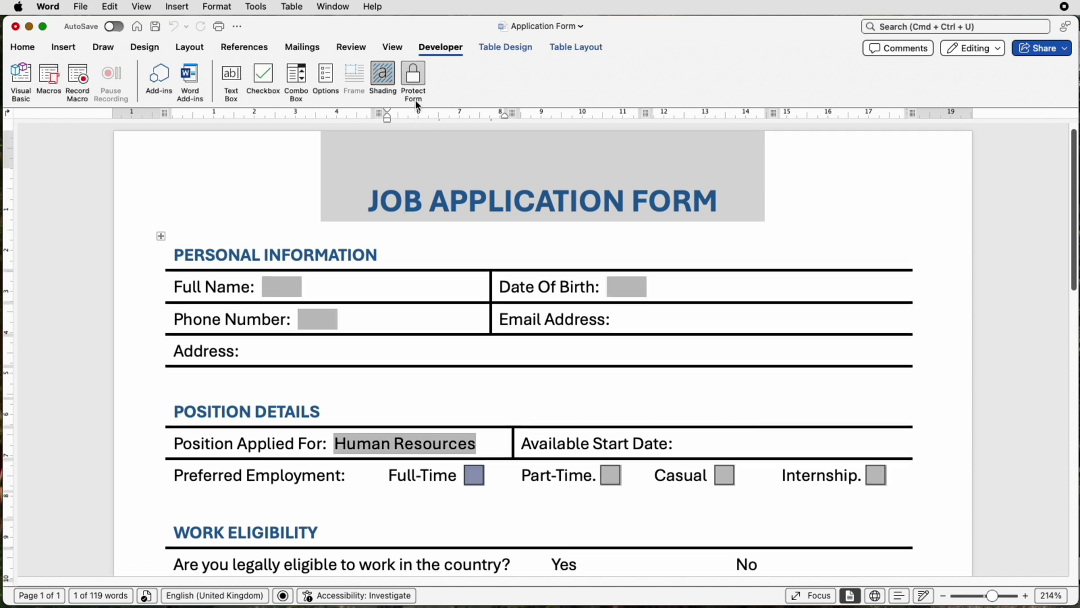
pyautogui.scroll(-1, 444, 264)
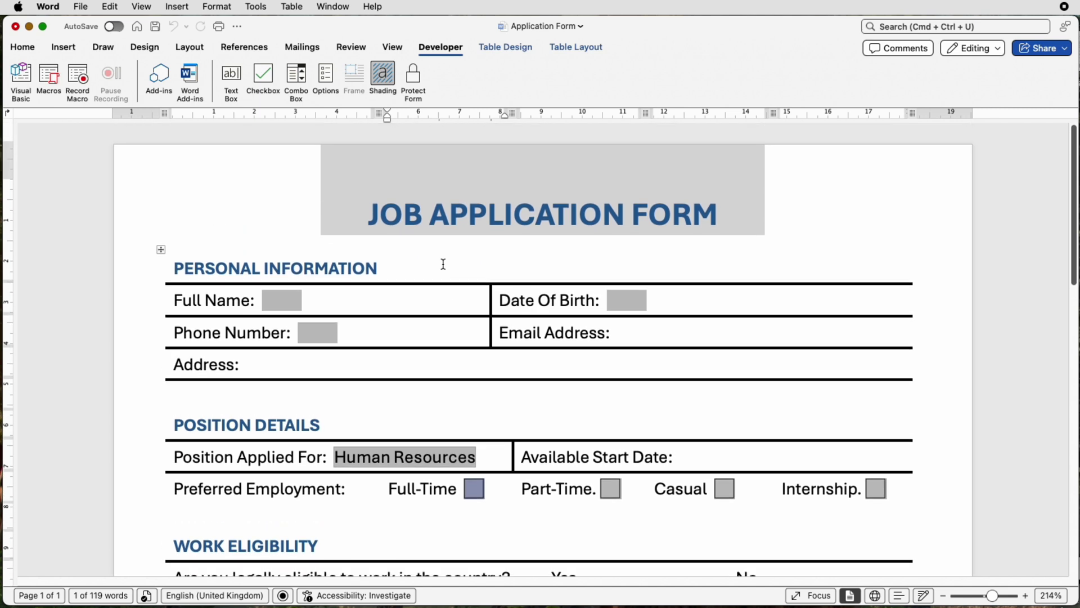
pyautogui.scroll(-3, 442, 264)
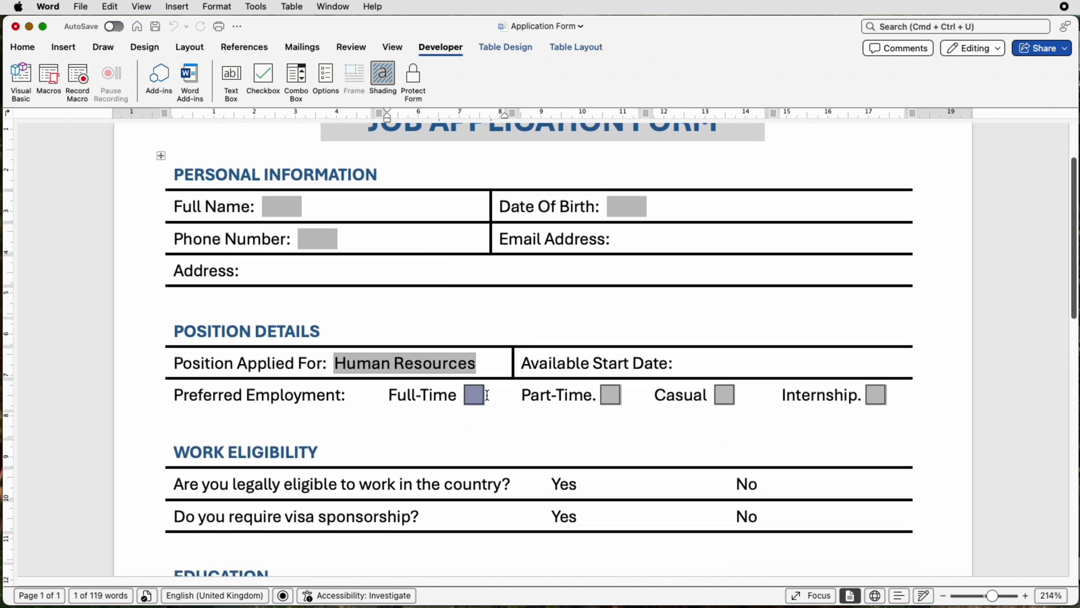
# Reinsert the Full-Time check box and delete the stray period after Part-Time
pyautogui.press('BackSpace')
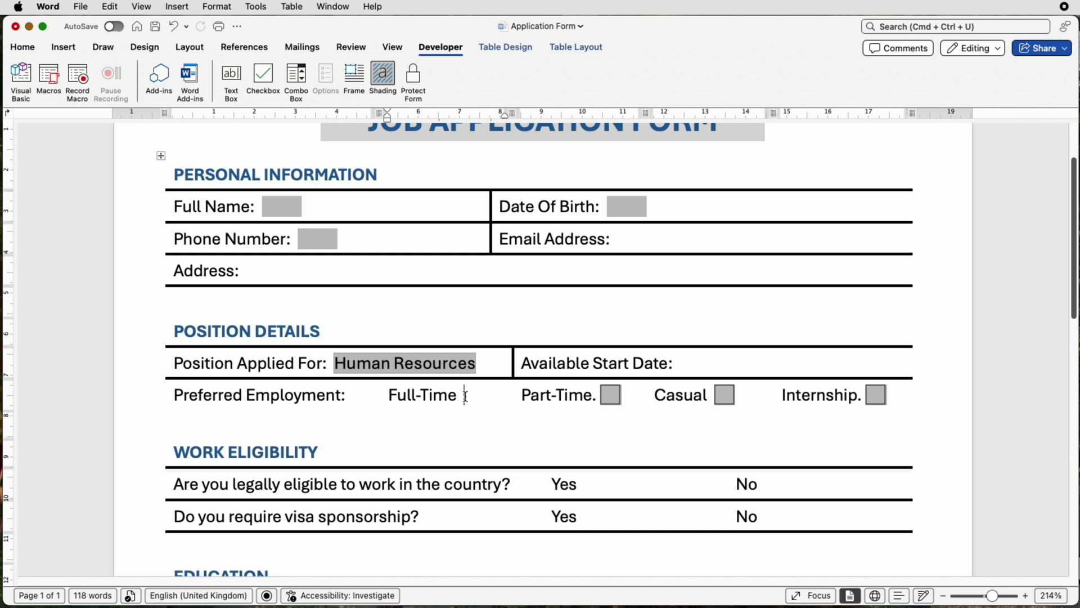
pyautogui.click(259, 77)
pyautogui.click(598, 400)
pyautogui.press('BackSpace')
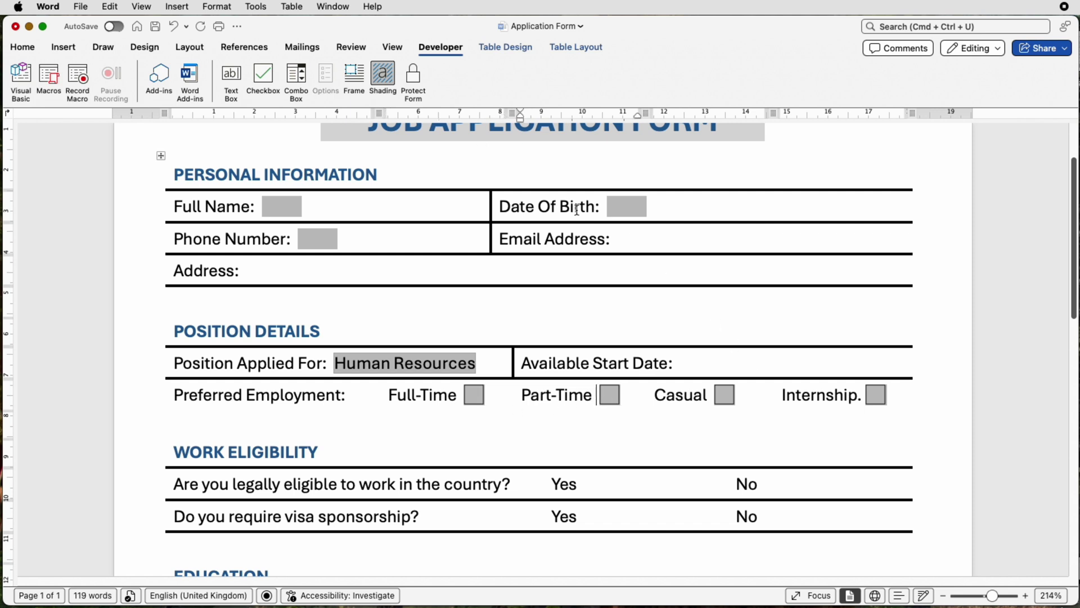
# Protect the form and test ticking and unticking the Full-Time, Part-Time and Casual boxes
pyautogui.click(414, 85)
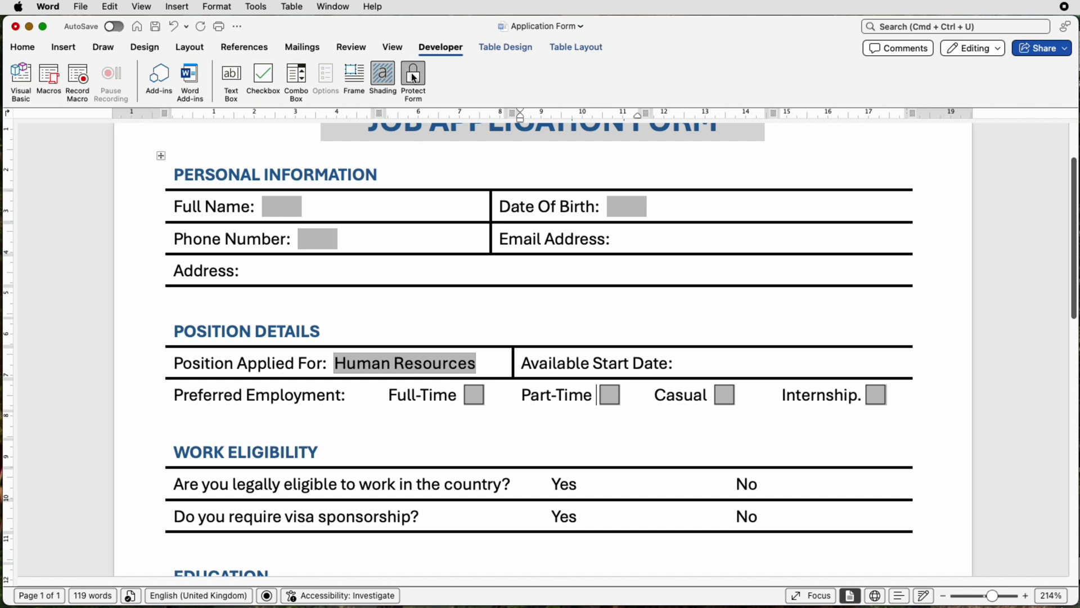
pyautogui.click(474, 395)
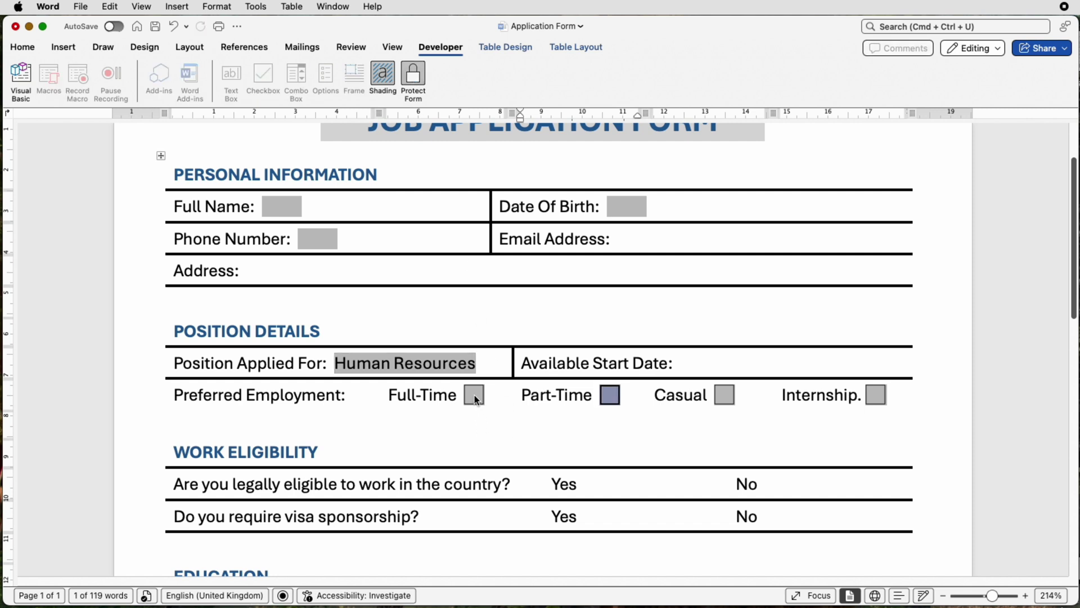
pyautogui.click(610, 396)
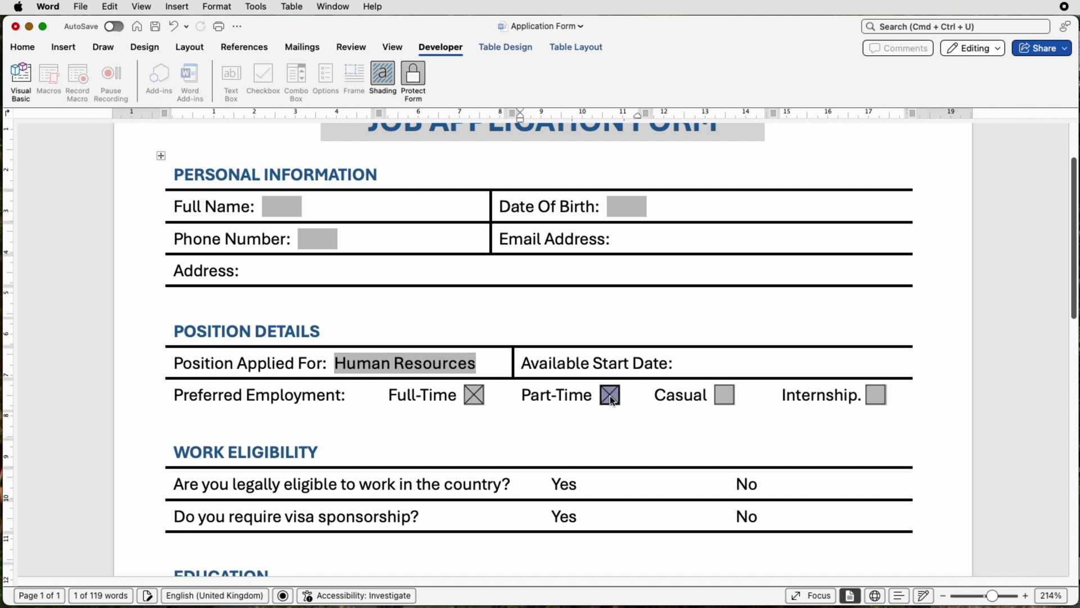
pyautogui.click(725, 397)
pyautogui.click(725, 396)
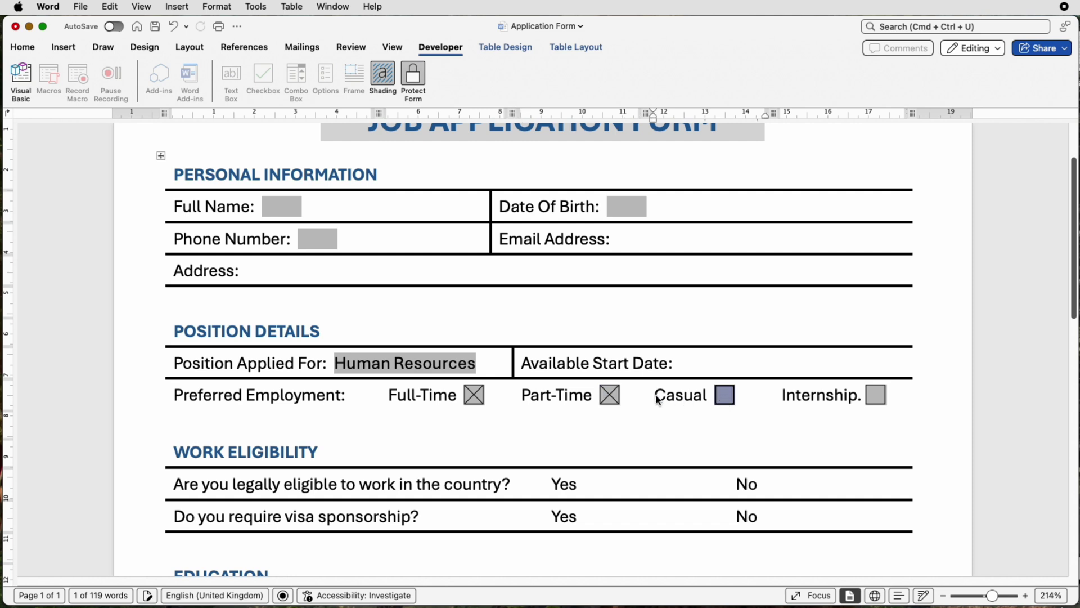
pyautogui.click(610, 397)
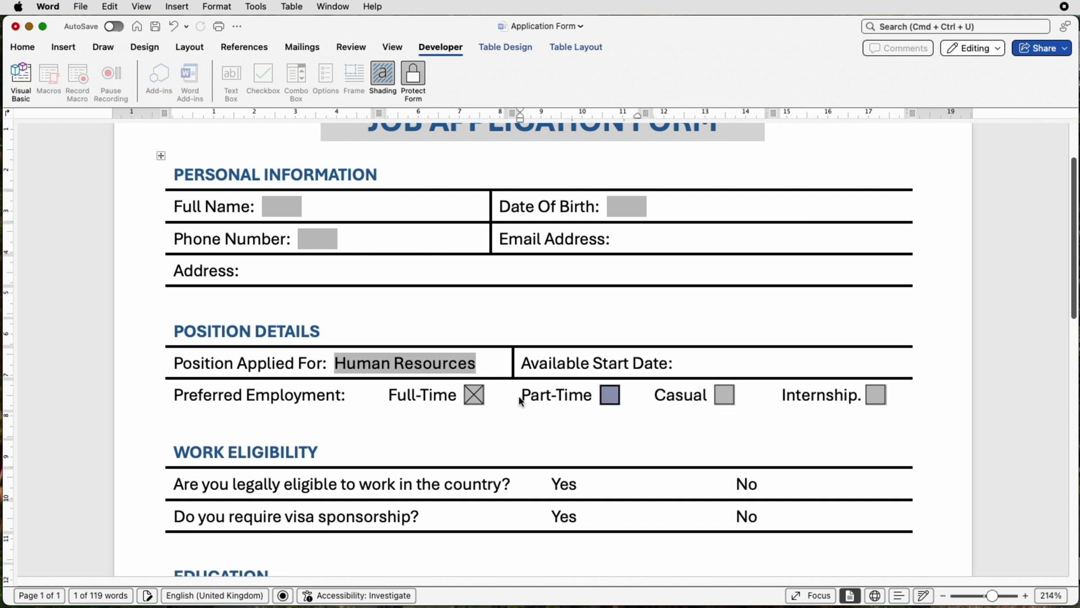
pyautogui.click(472, 396)
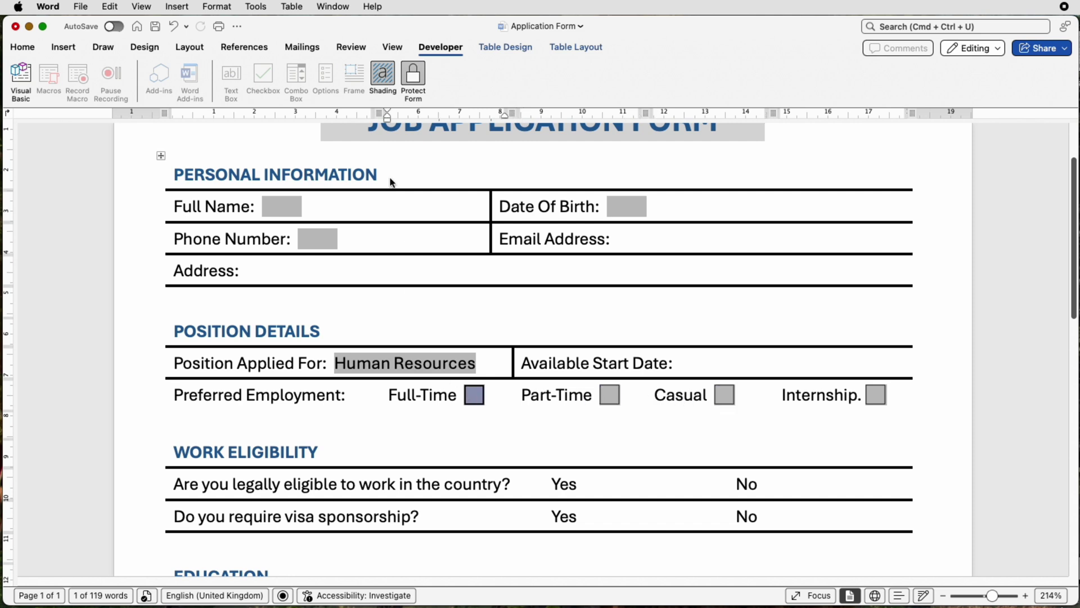
# Hide the field shading and tick the Part-Time and Full-Time boxes
pyautogui.click(379, 76)
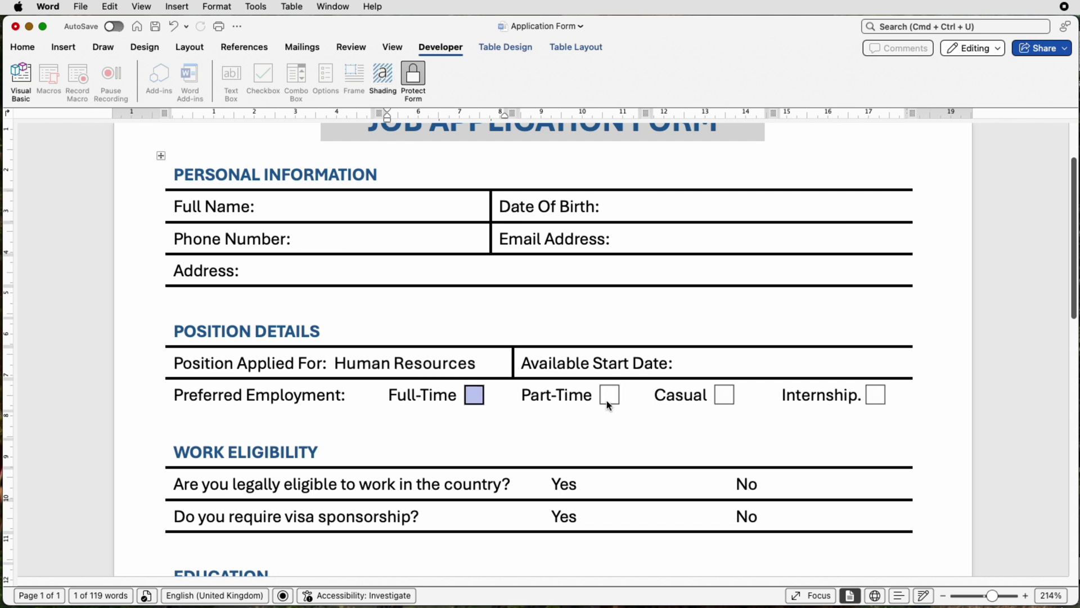
pyautogui.click(610, 397)
pyautogui.click(474, 397)
# Undo the protection test to return to the editable form
pyautogui.press('super+z')
pyautogui.press('super+z')
pyautogui.press('super+z')
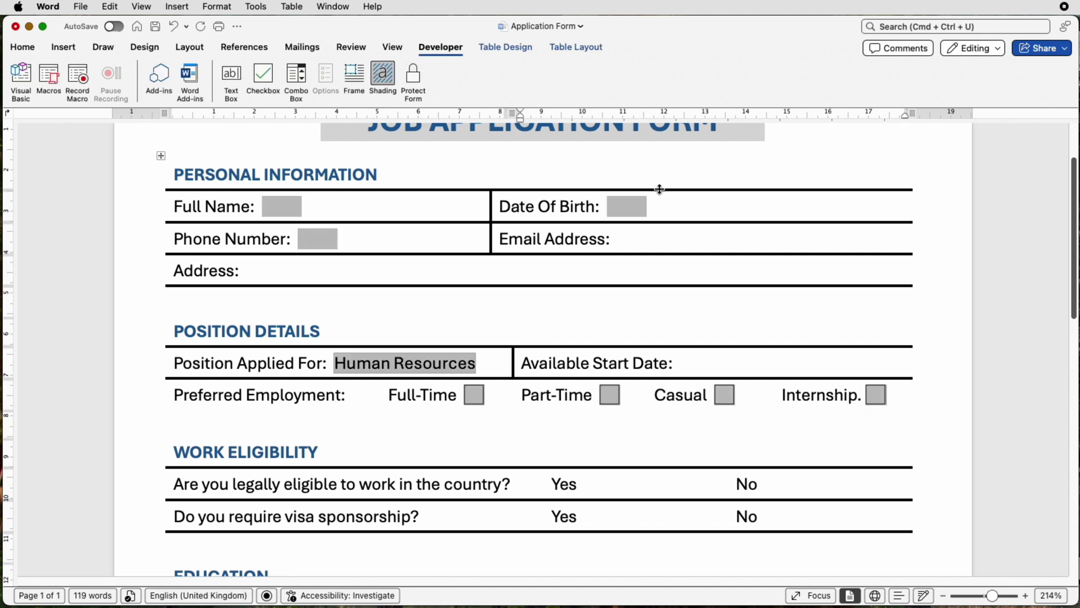
pyautogui.scroll(1, 616, 233)
pyautogui.scroll(-8, 615, 233)
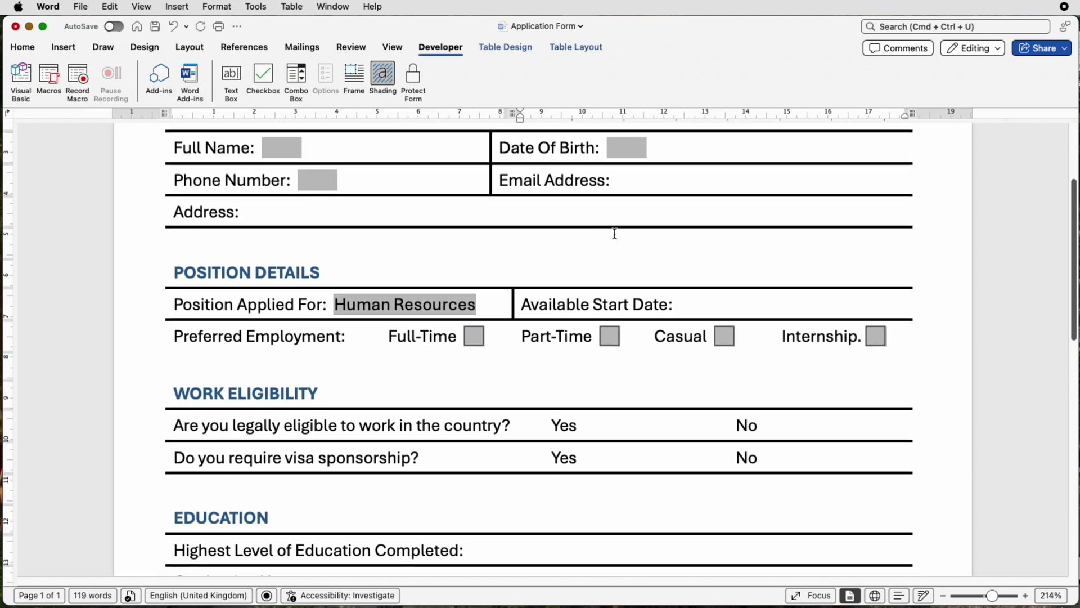
pyautogui.scroll(-1, 615, 233)
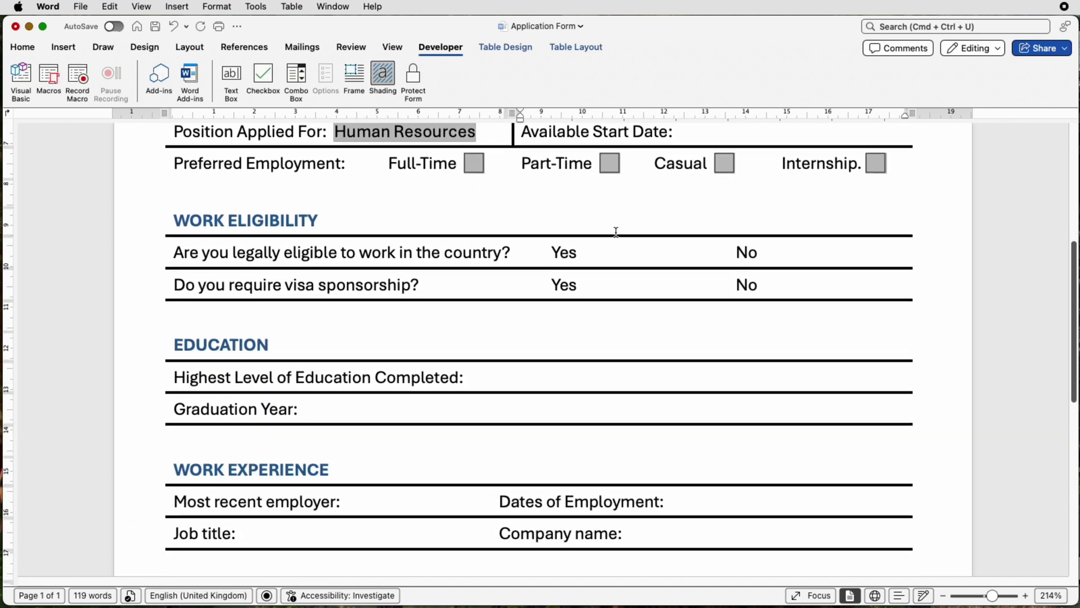
# Insert a check box after the eligibility row's Yes and paste a copy after the visa row's Yes
pyautogui.click(596, 255)
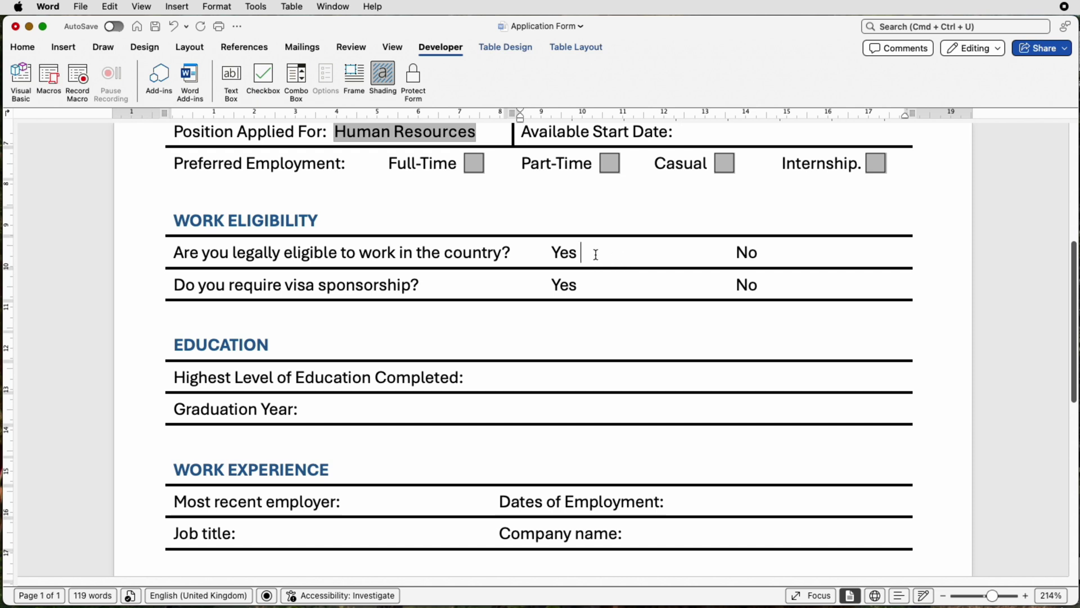
pyautogui.click(266, 74)
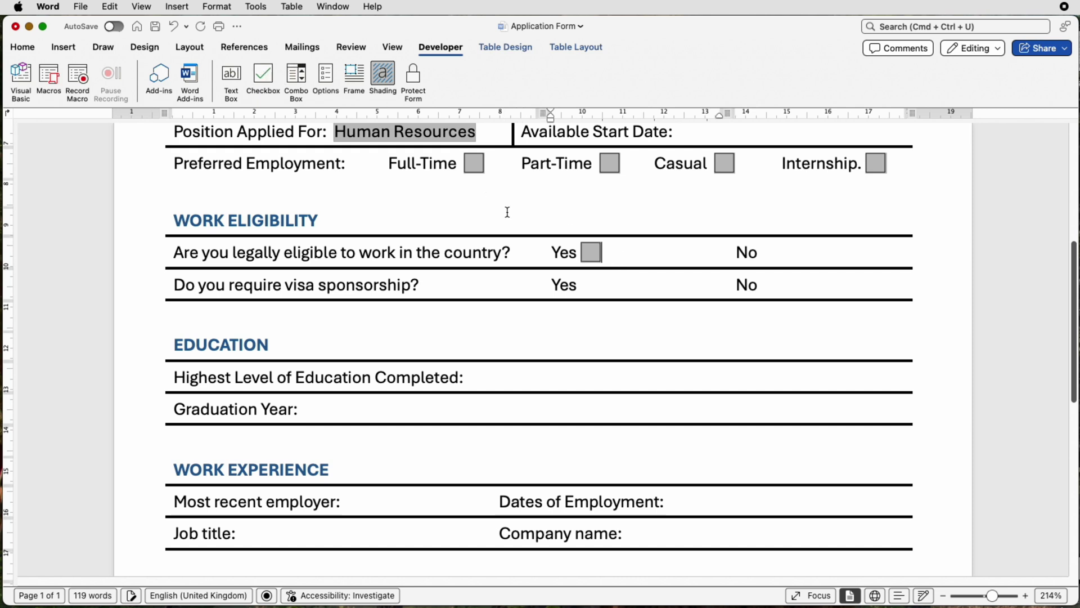
pyautogui.click(595, 259)
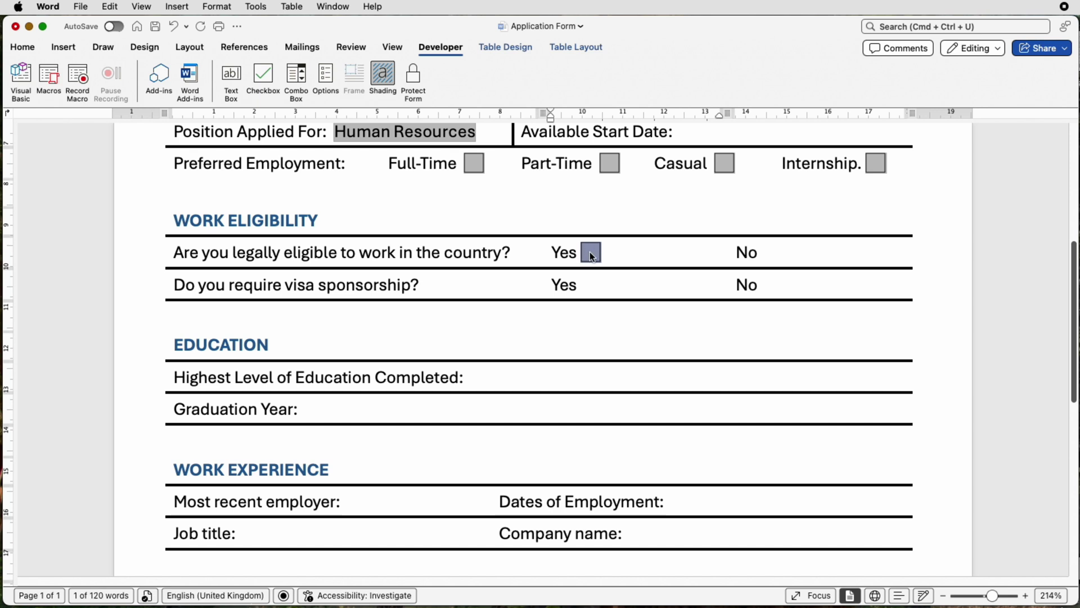
pyautogui.click(597, 285)
pyautogui.press('super+v')
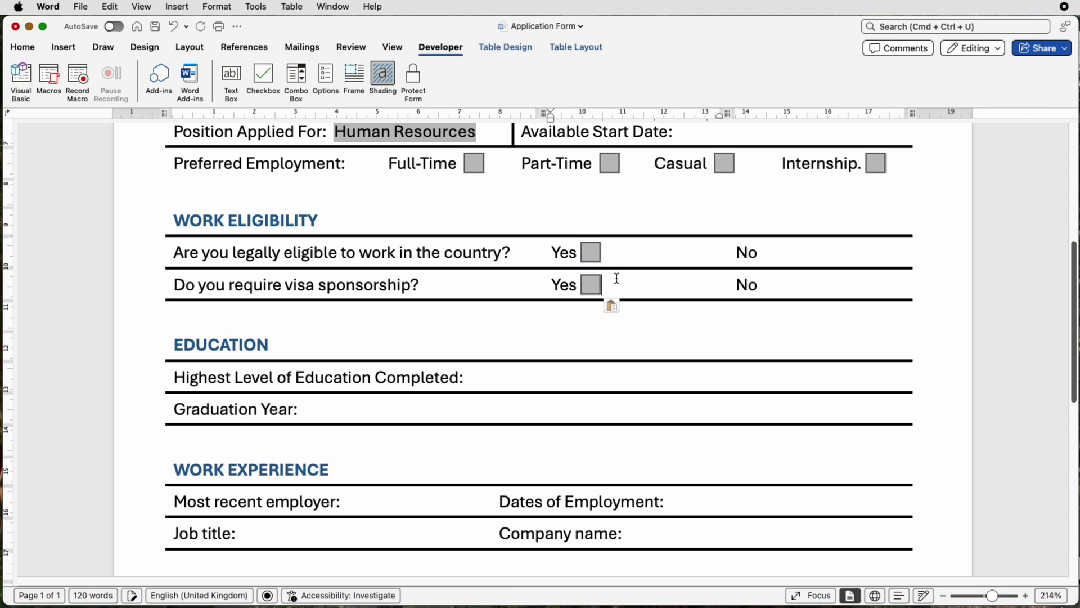
# Paste check boxes after both No answers and add a space between each No and its box
pyautogui.click(768, 251)
pyautogui.press('super+v')
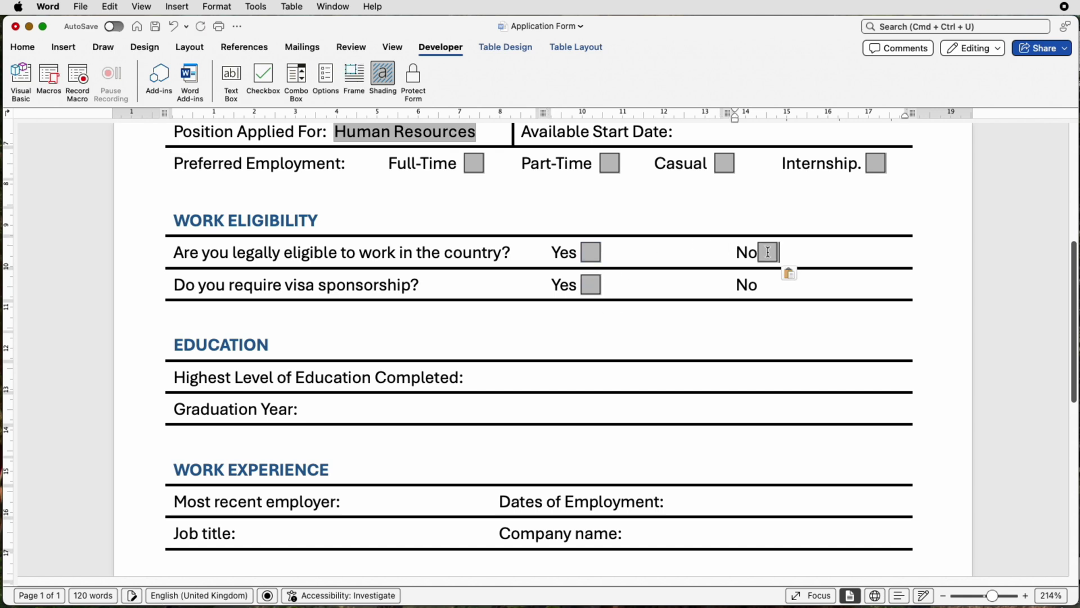
pyautogui.click(768, 284)
pyautogui.press('super+v')
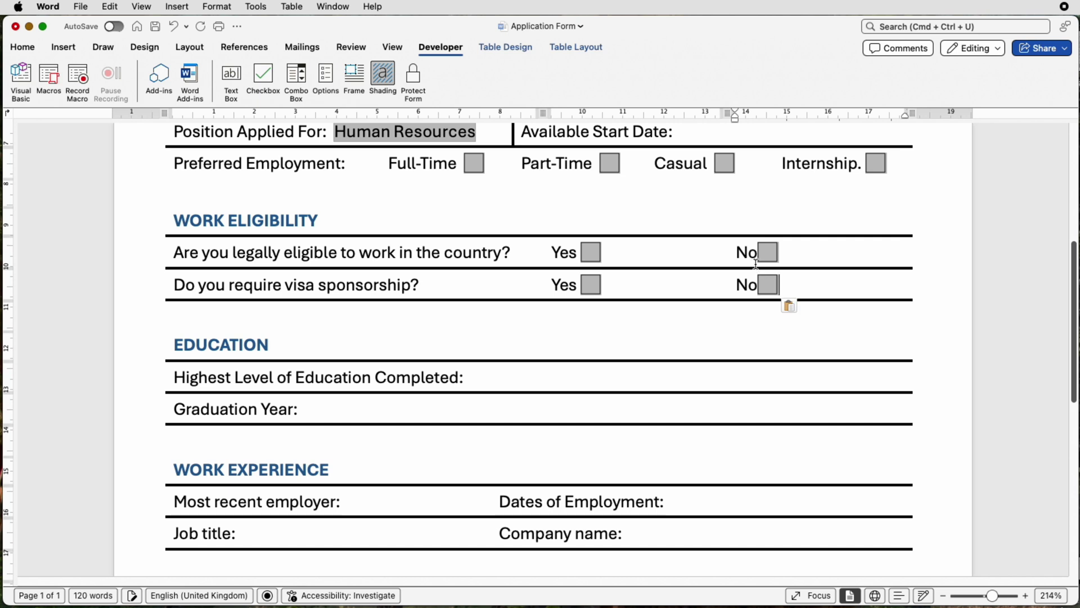
pyautogui.click(758, 253)
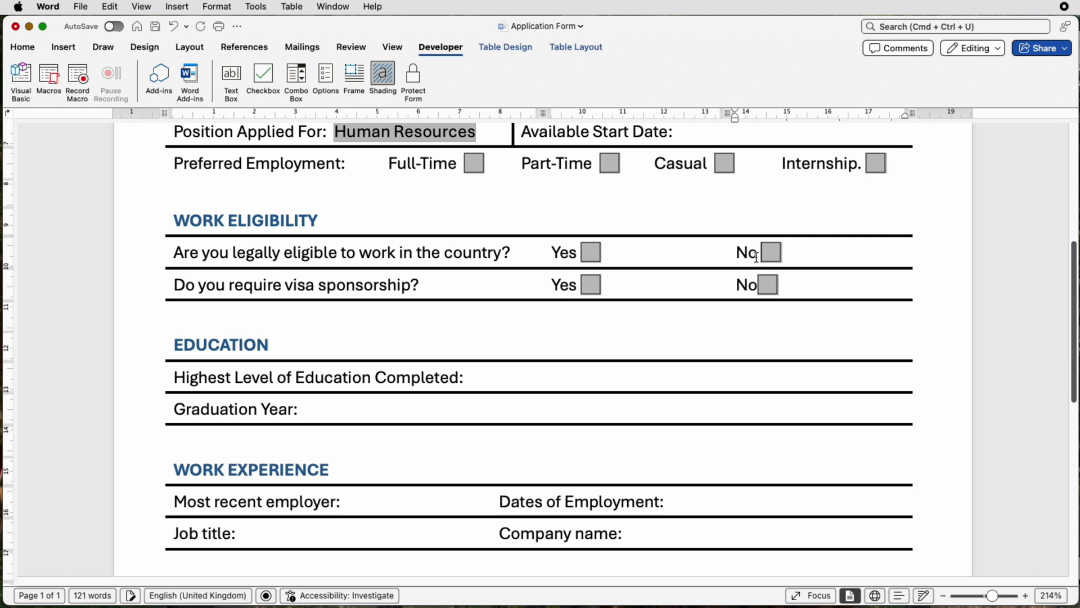
pyautogui.click(759, 284)
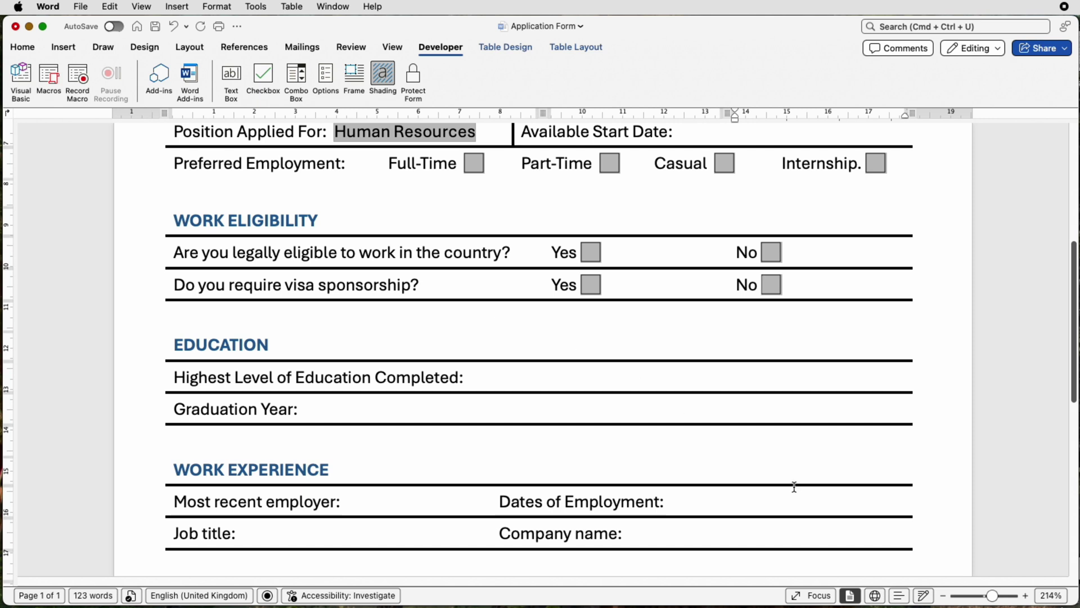
# Zoom out to the whole page, switch off Developer shading, and lock the form with Protect Form
pyautogui.moveTo(993, 598); pyautogui.dragTo(979, 600)
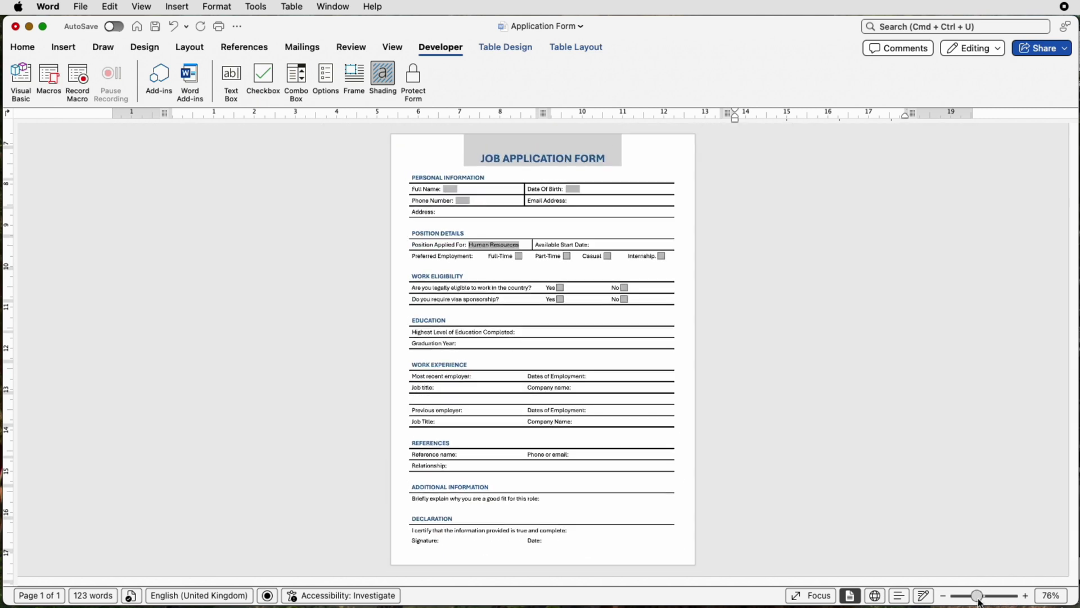
pyautogui.click(383, 78)
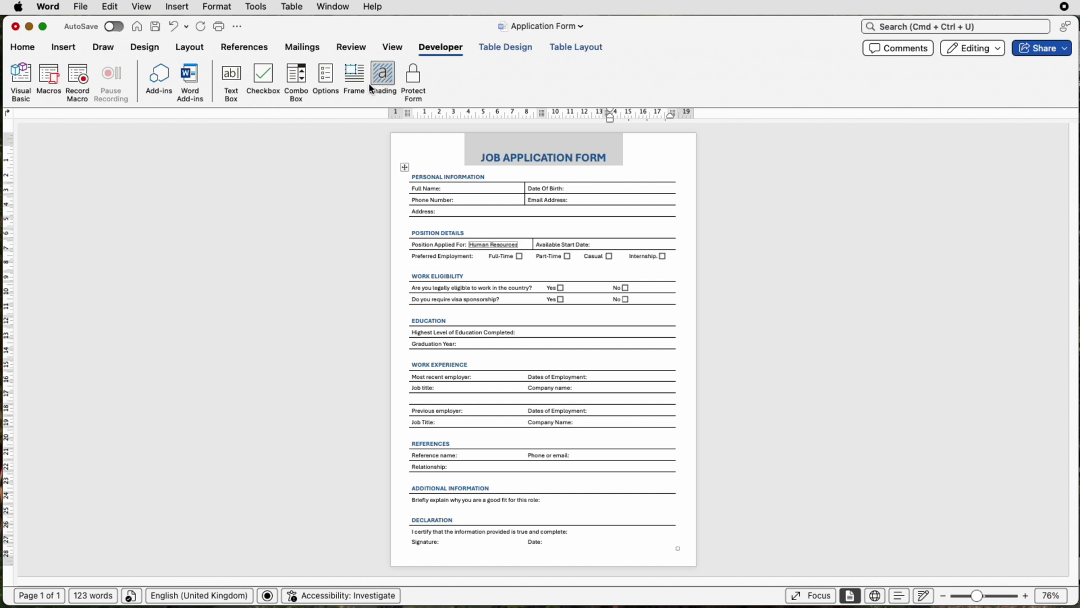
pyautogui.click(415, 75)
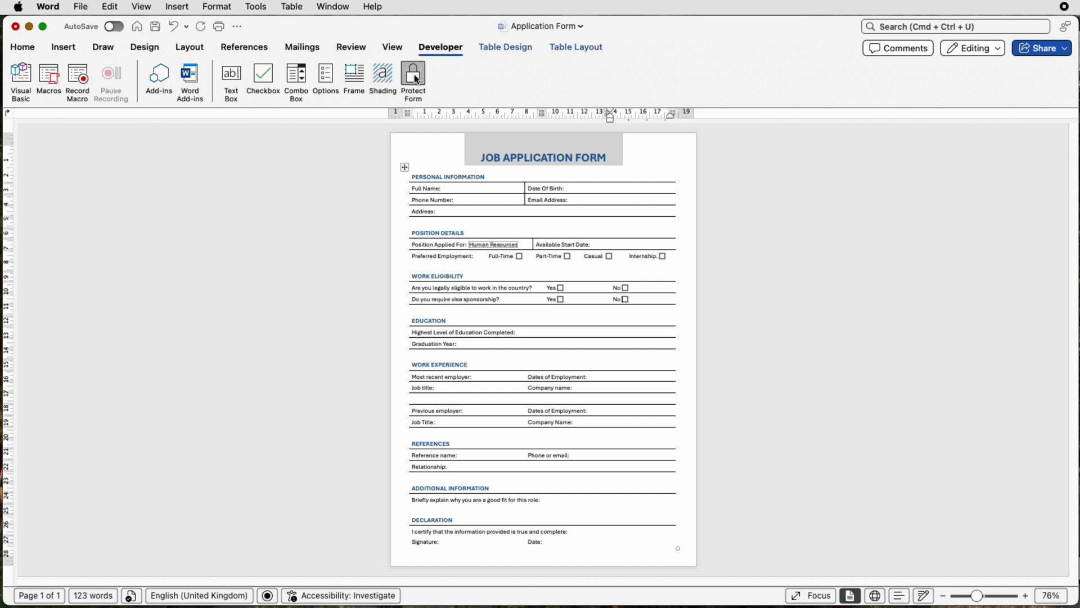